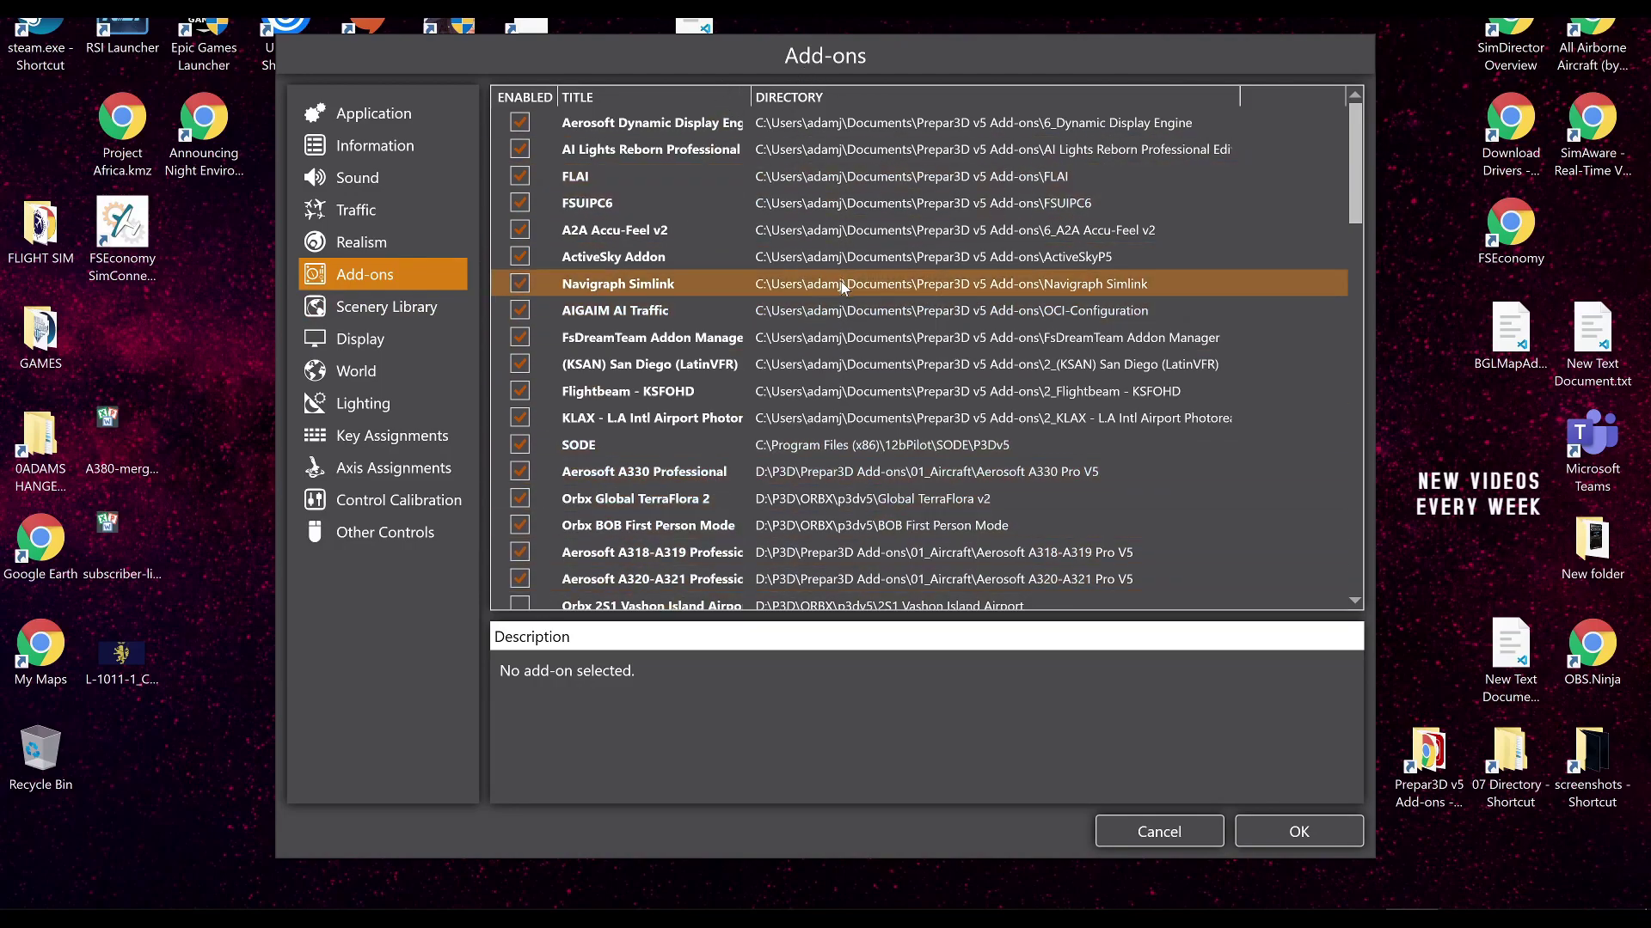
Move the Night Environment California South entry down to priority 7 in the scenery library.
click(409, 309)
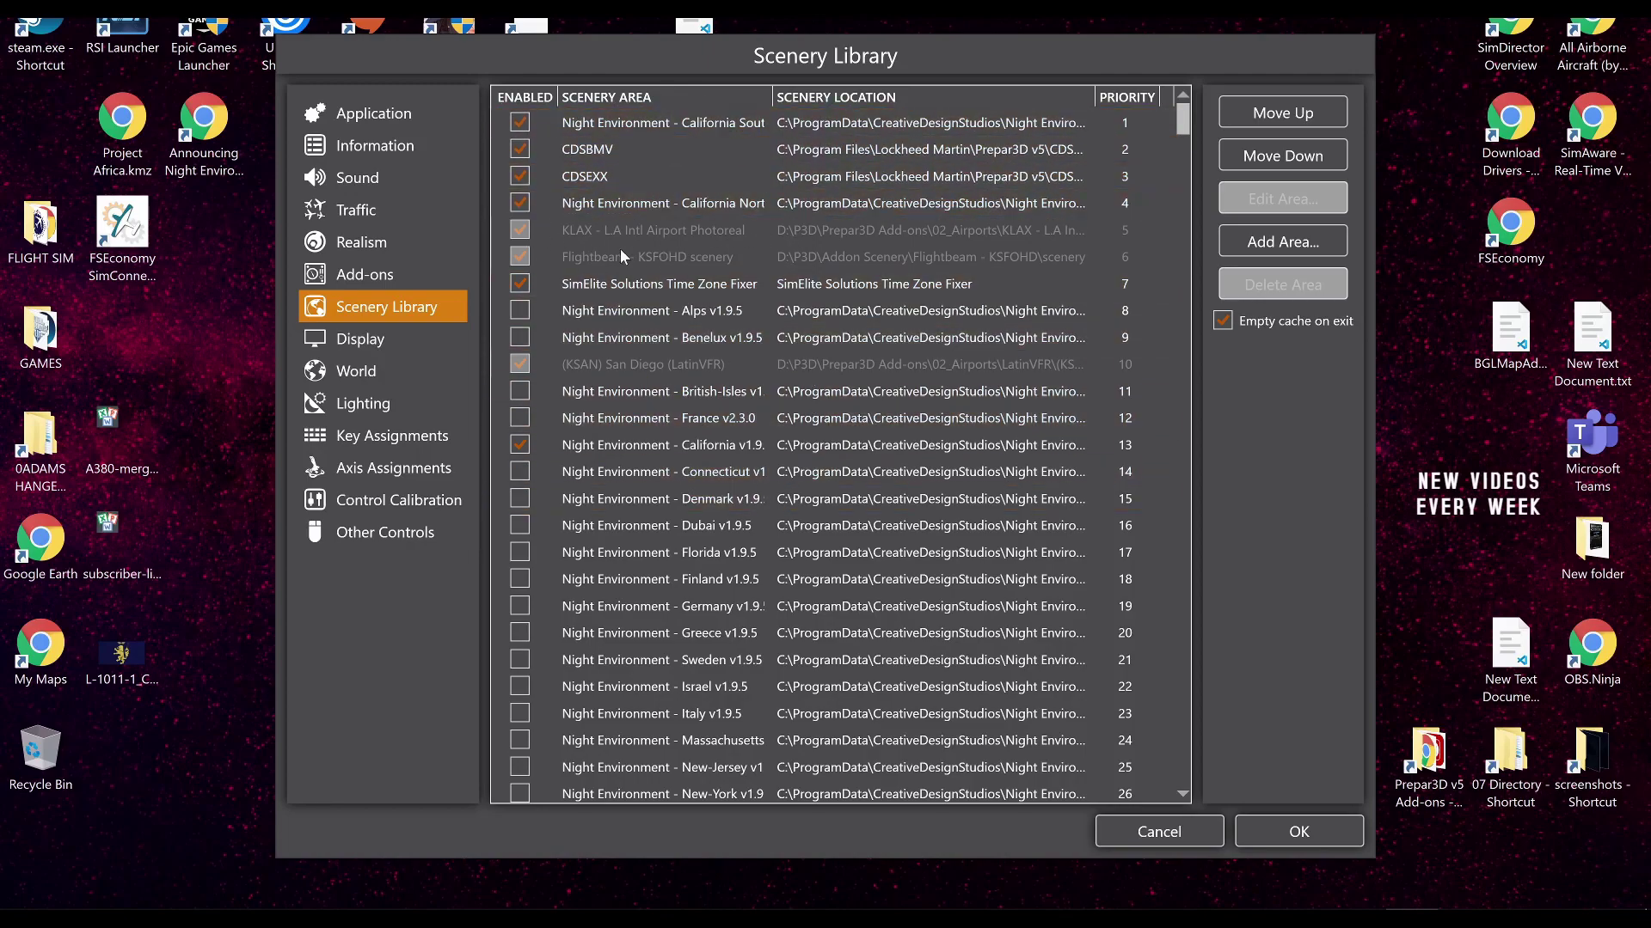
click(387, 275)
click(387, 308)
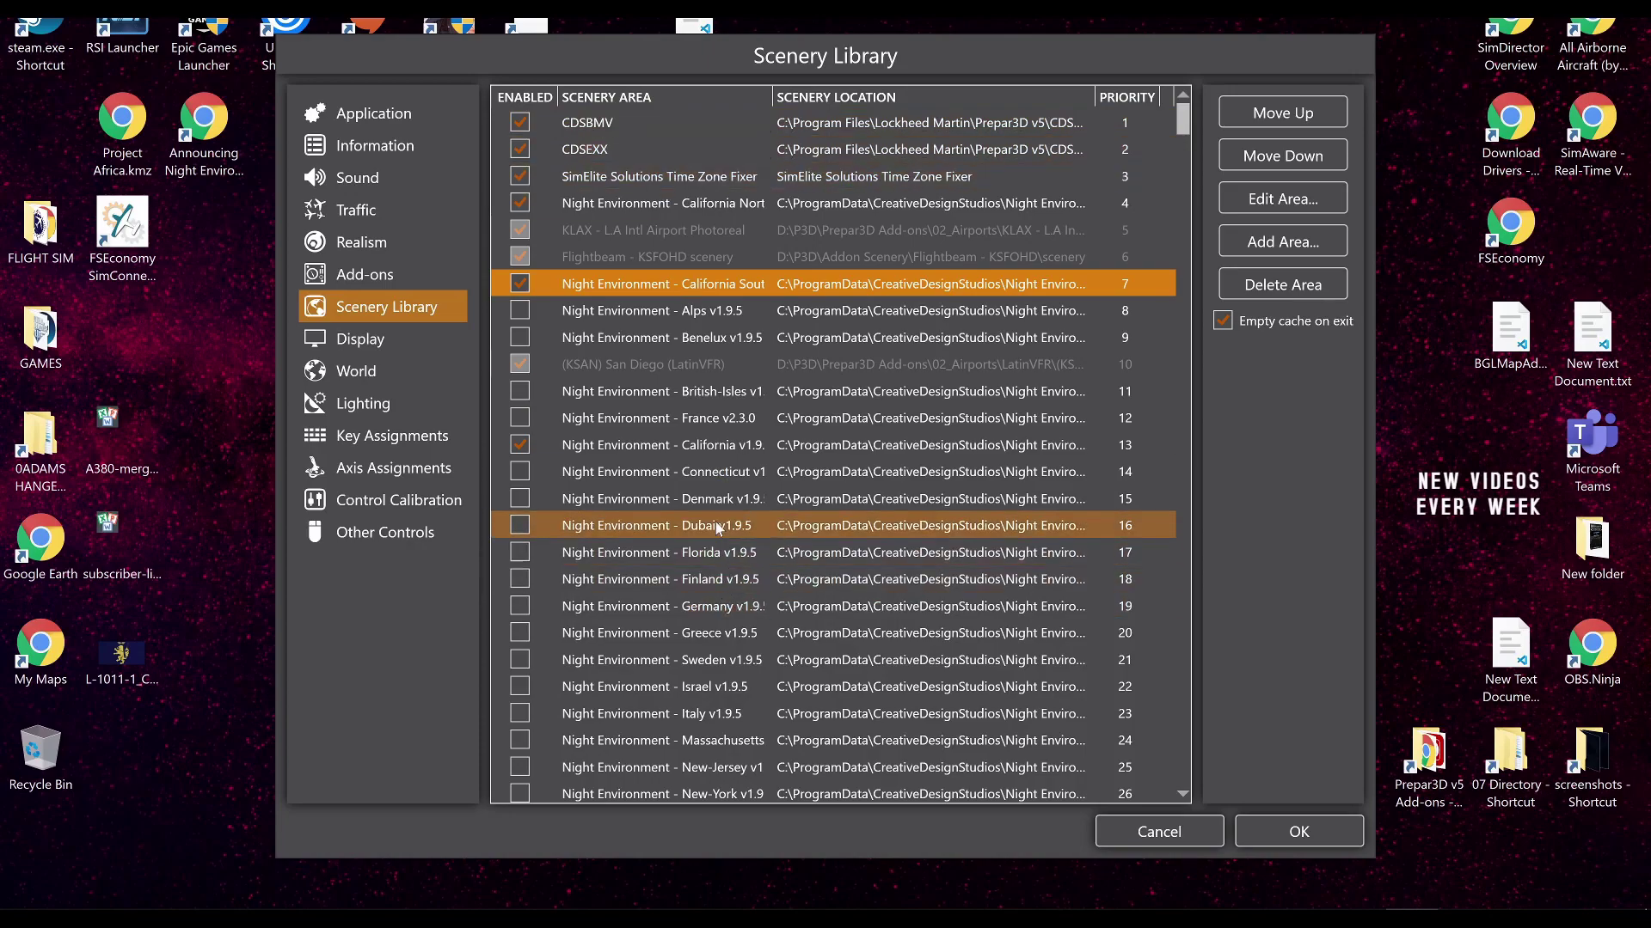
scroll(689, 636, down, 6)
scroll(689, 635, down, 5)
scroll(688, 637, up, 4)
scroll(689, 636, up, 6)
scroll(689, 636, up, 1)
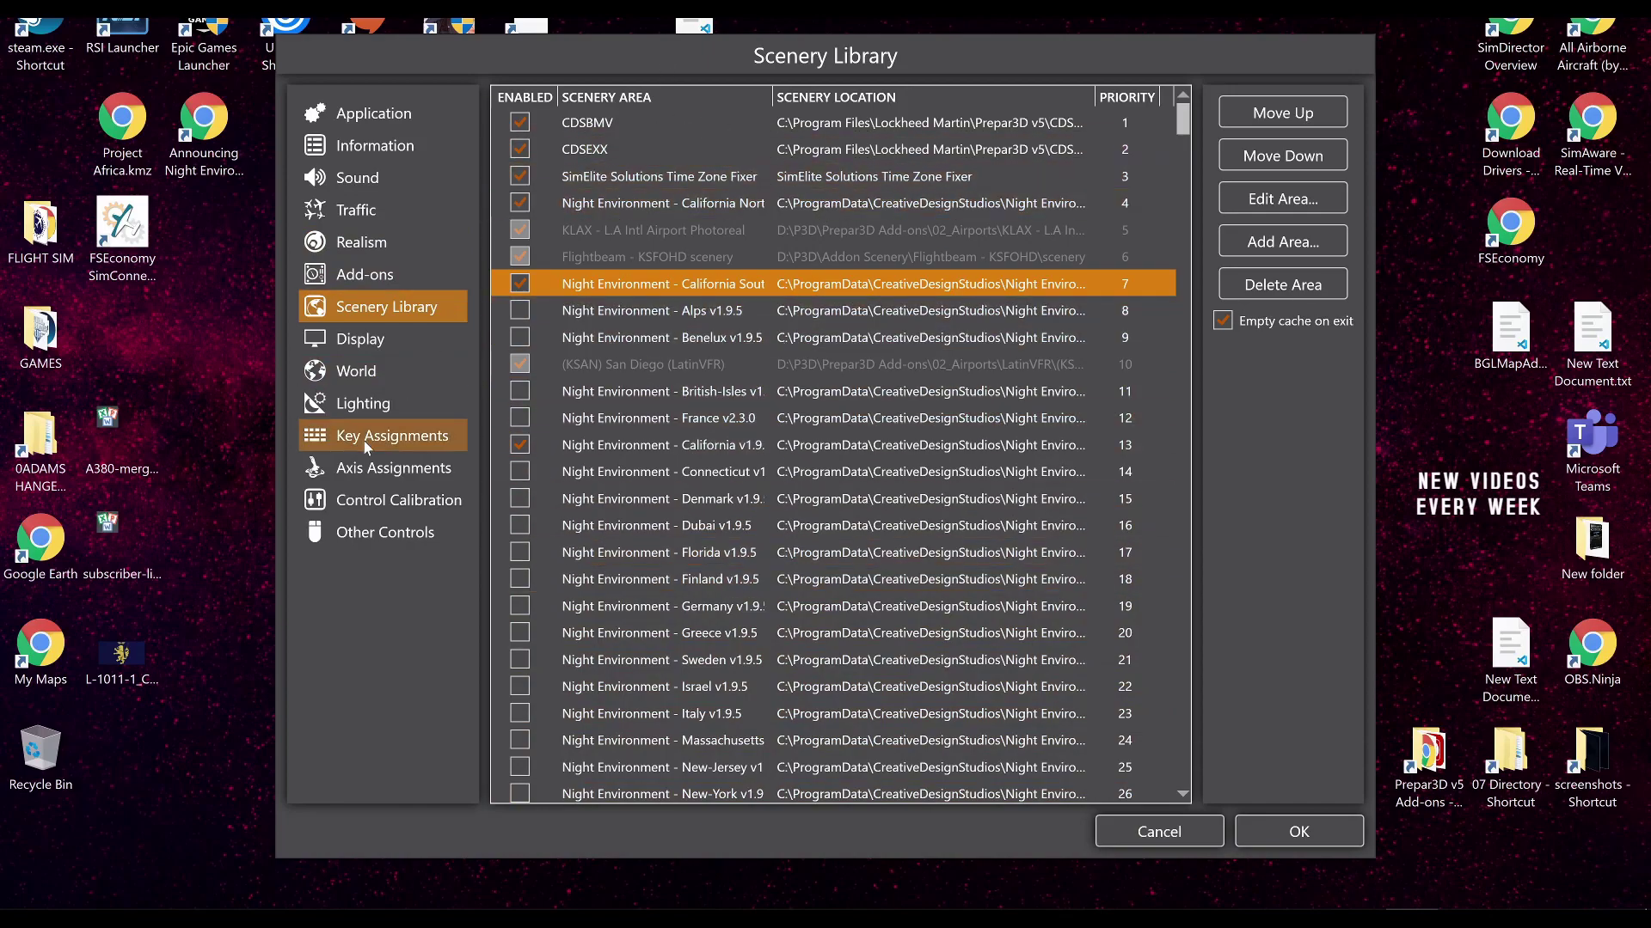
Browse the saved display profiles on the Display page, keeping NE NG LA selected.
click(376, 338)
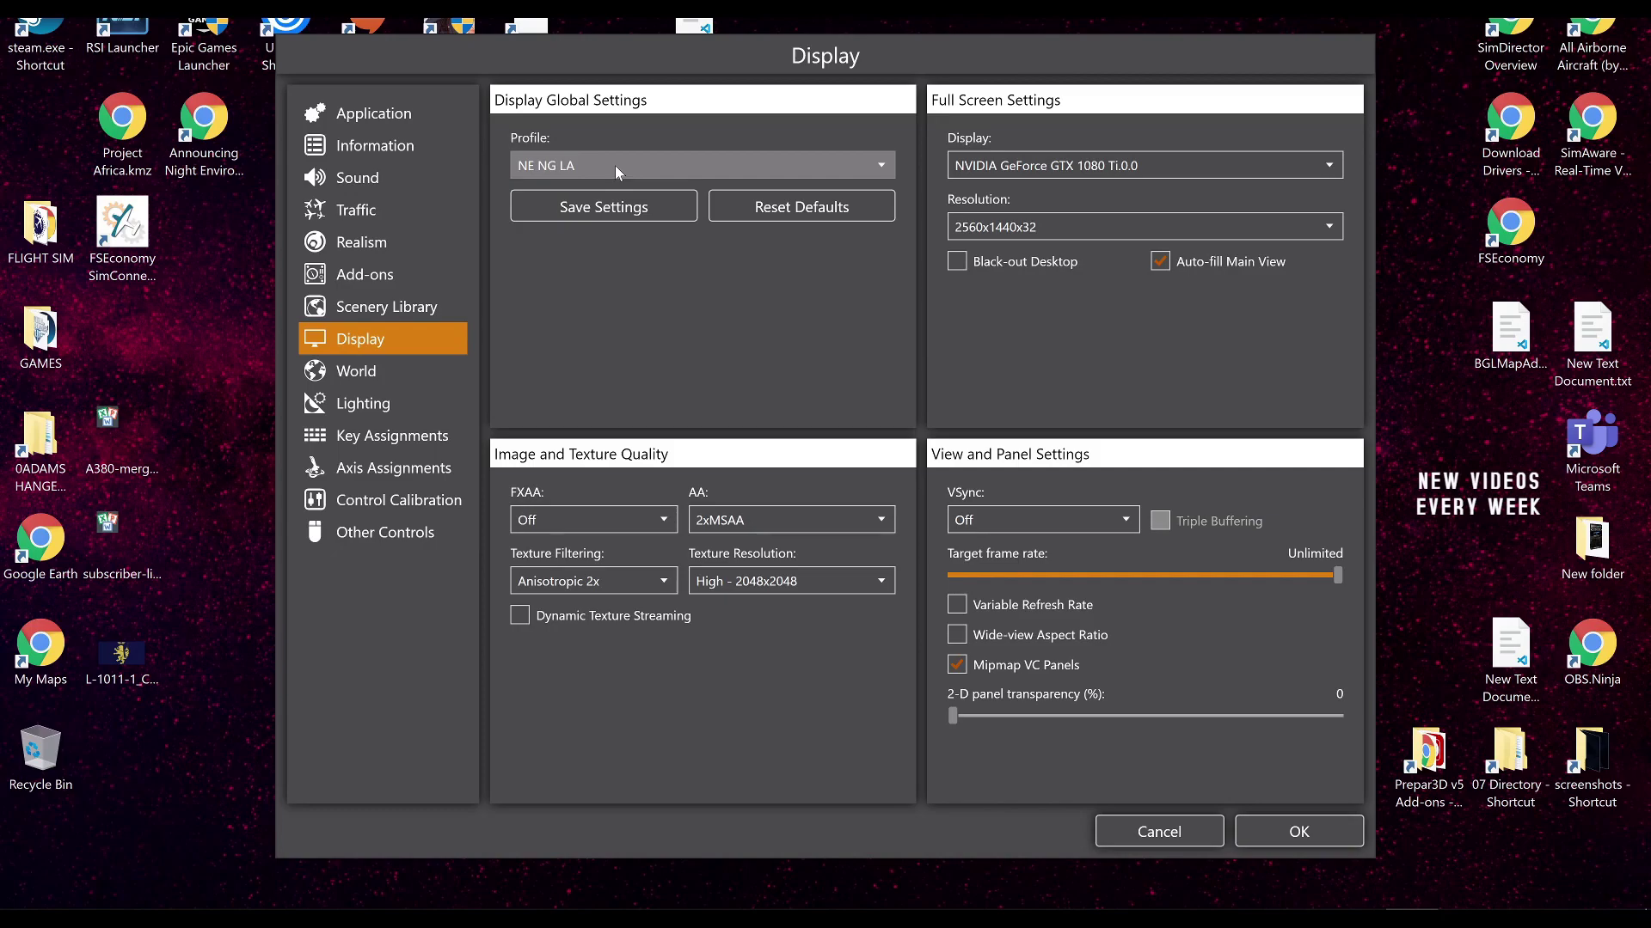
click(622, 165)
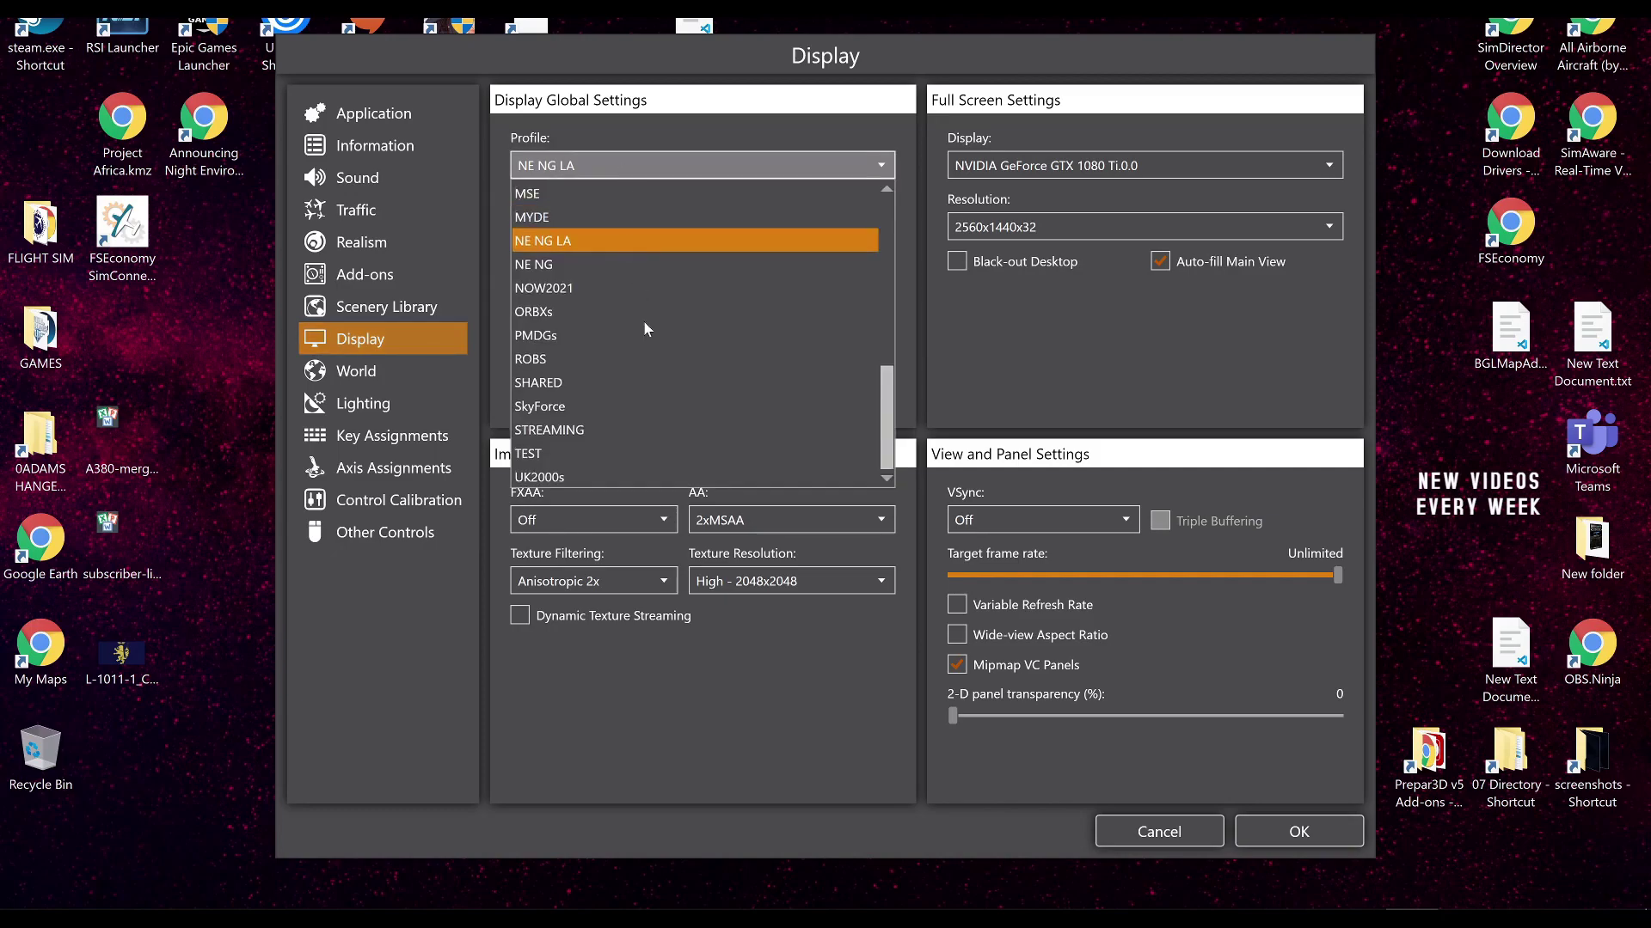
scroll(649, 394, up, 4)
scroll(649, 394, up, 4)
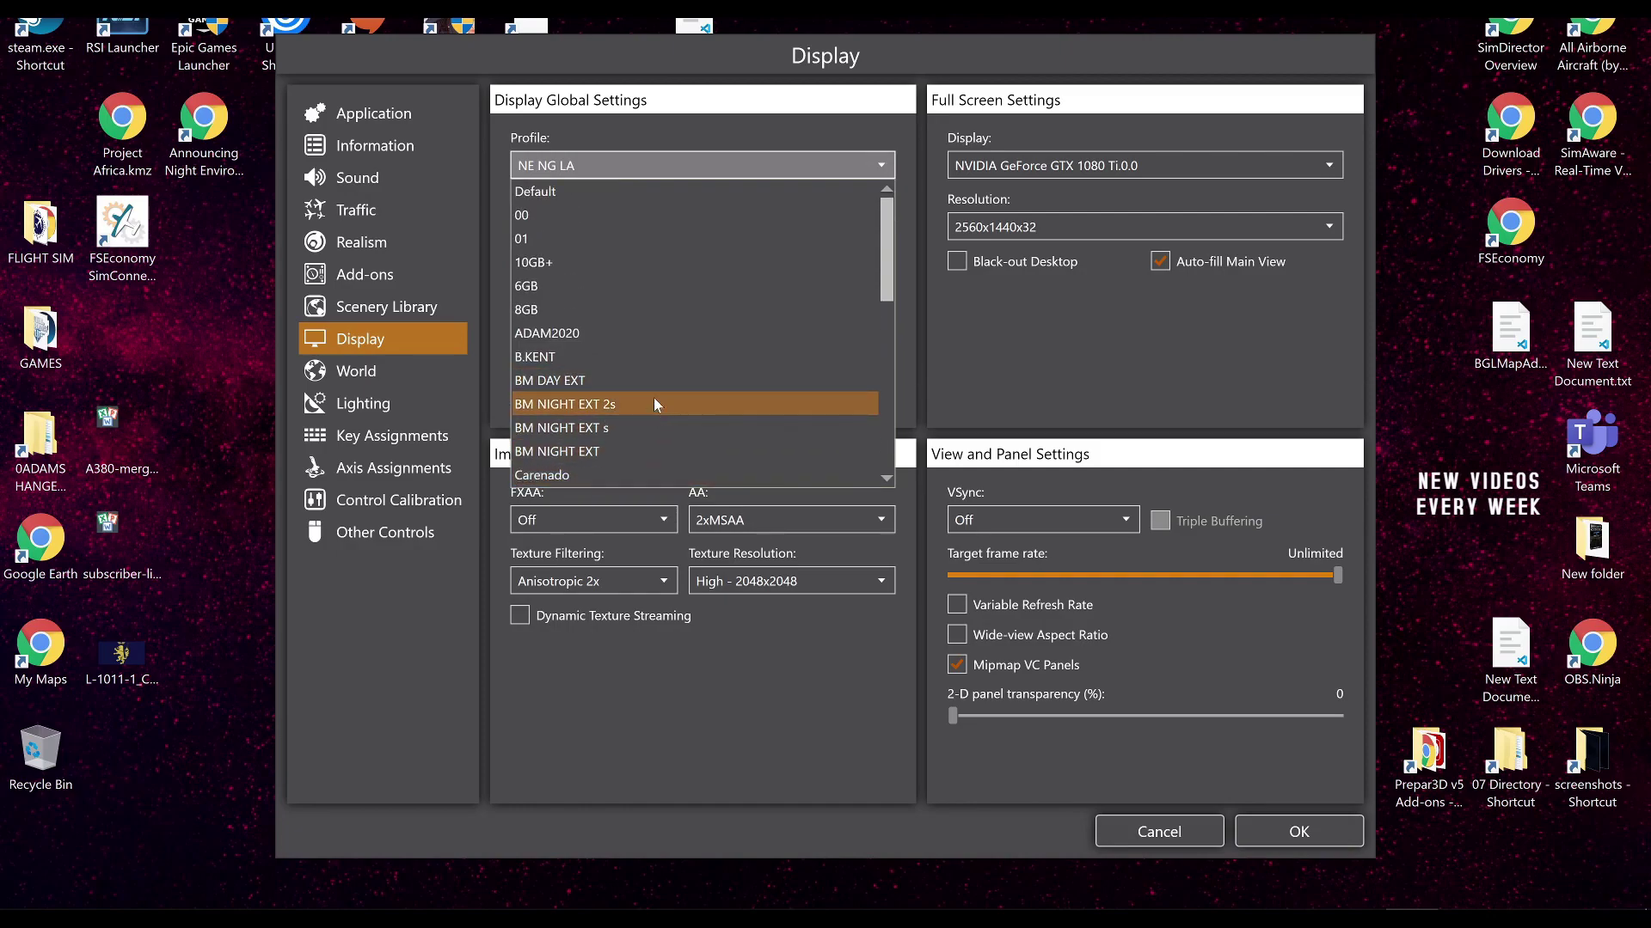
click(654, 179)
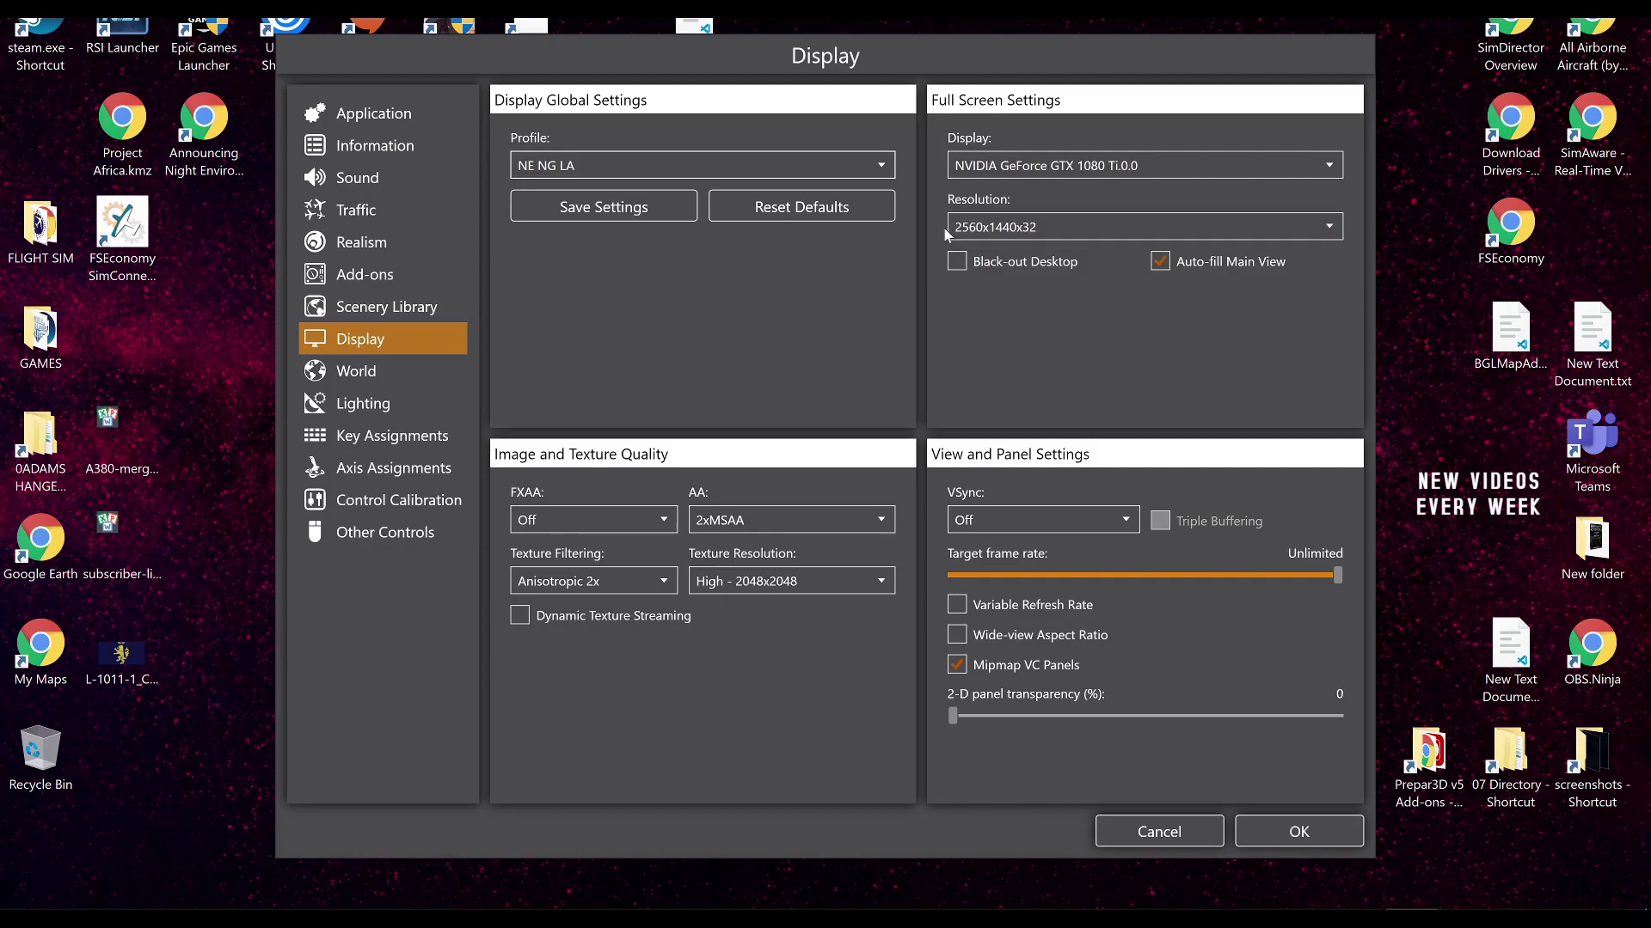
Set full-screen resolution to 3840x2160x32, keeping texture resolution at High - 2048x2048.
click(1026, 236)
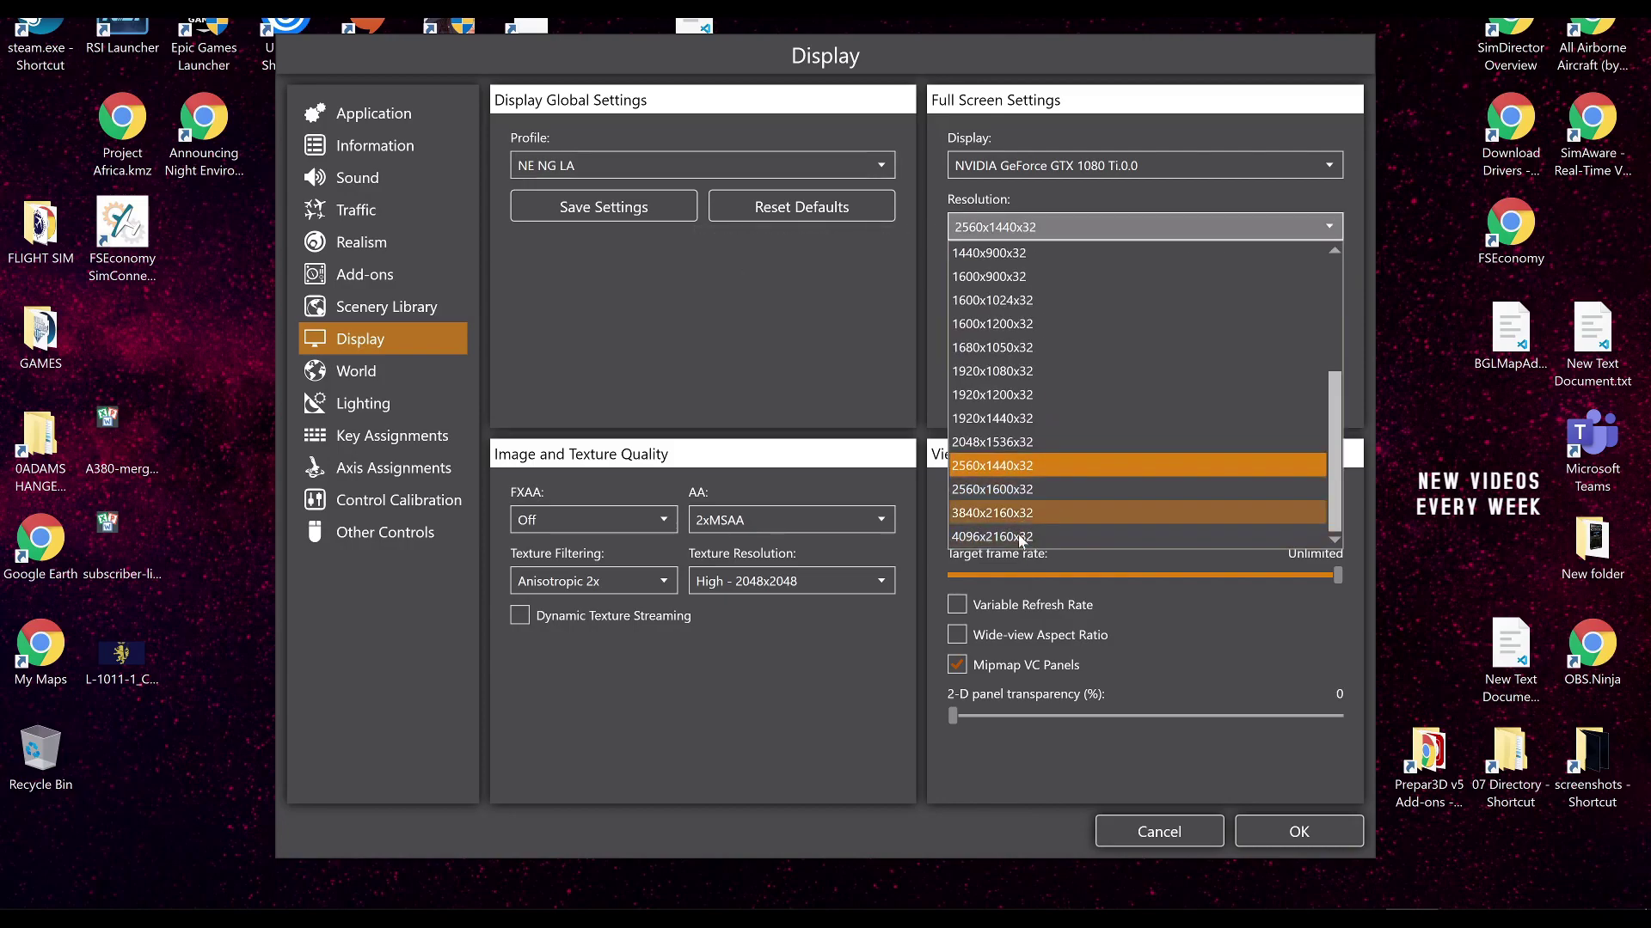
click(1022, 512)
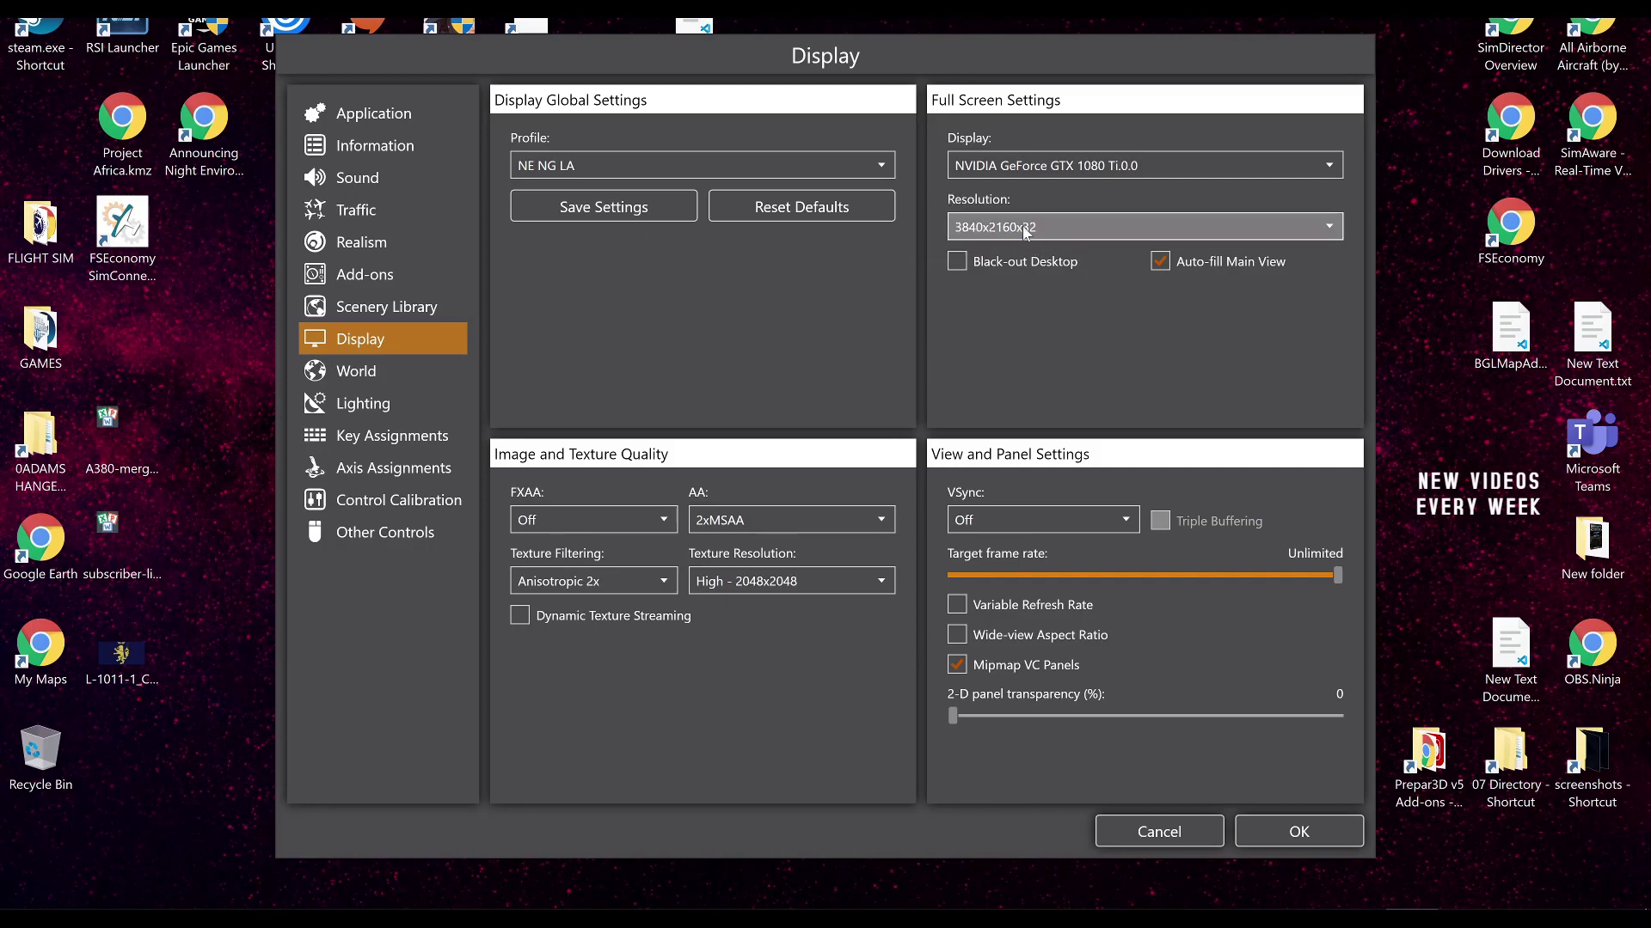
click(723, 580)
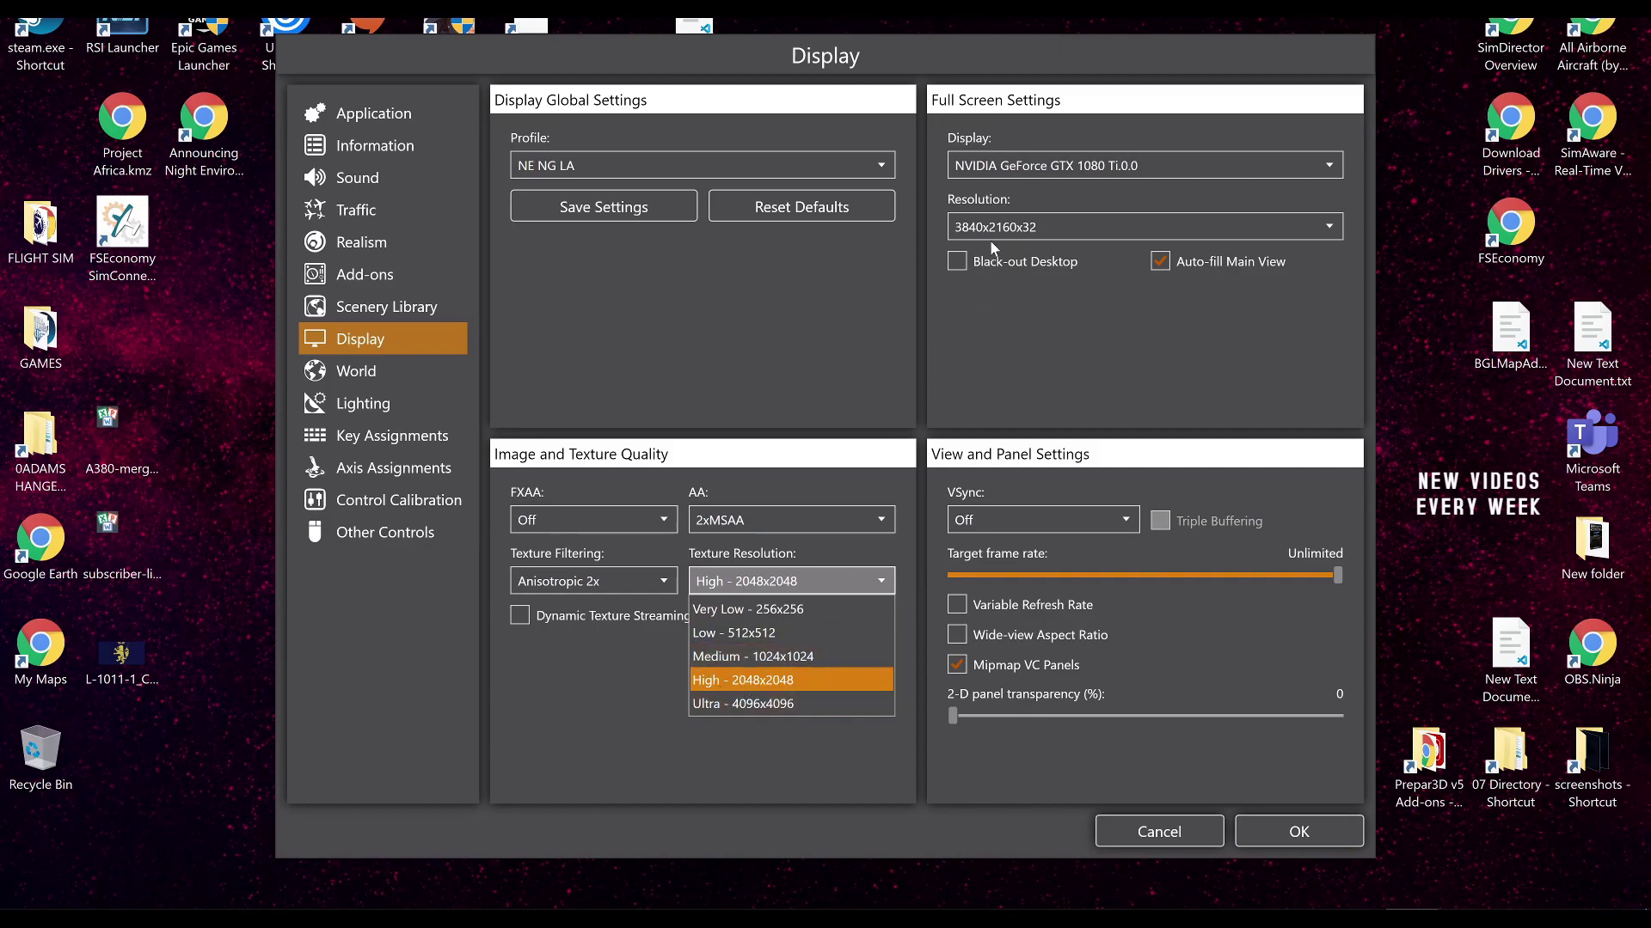
click(736, 689)
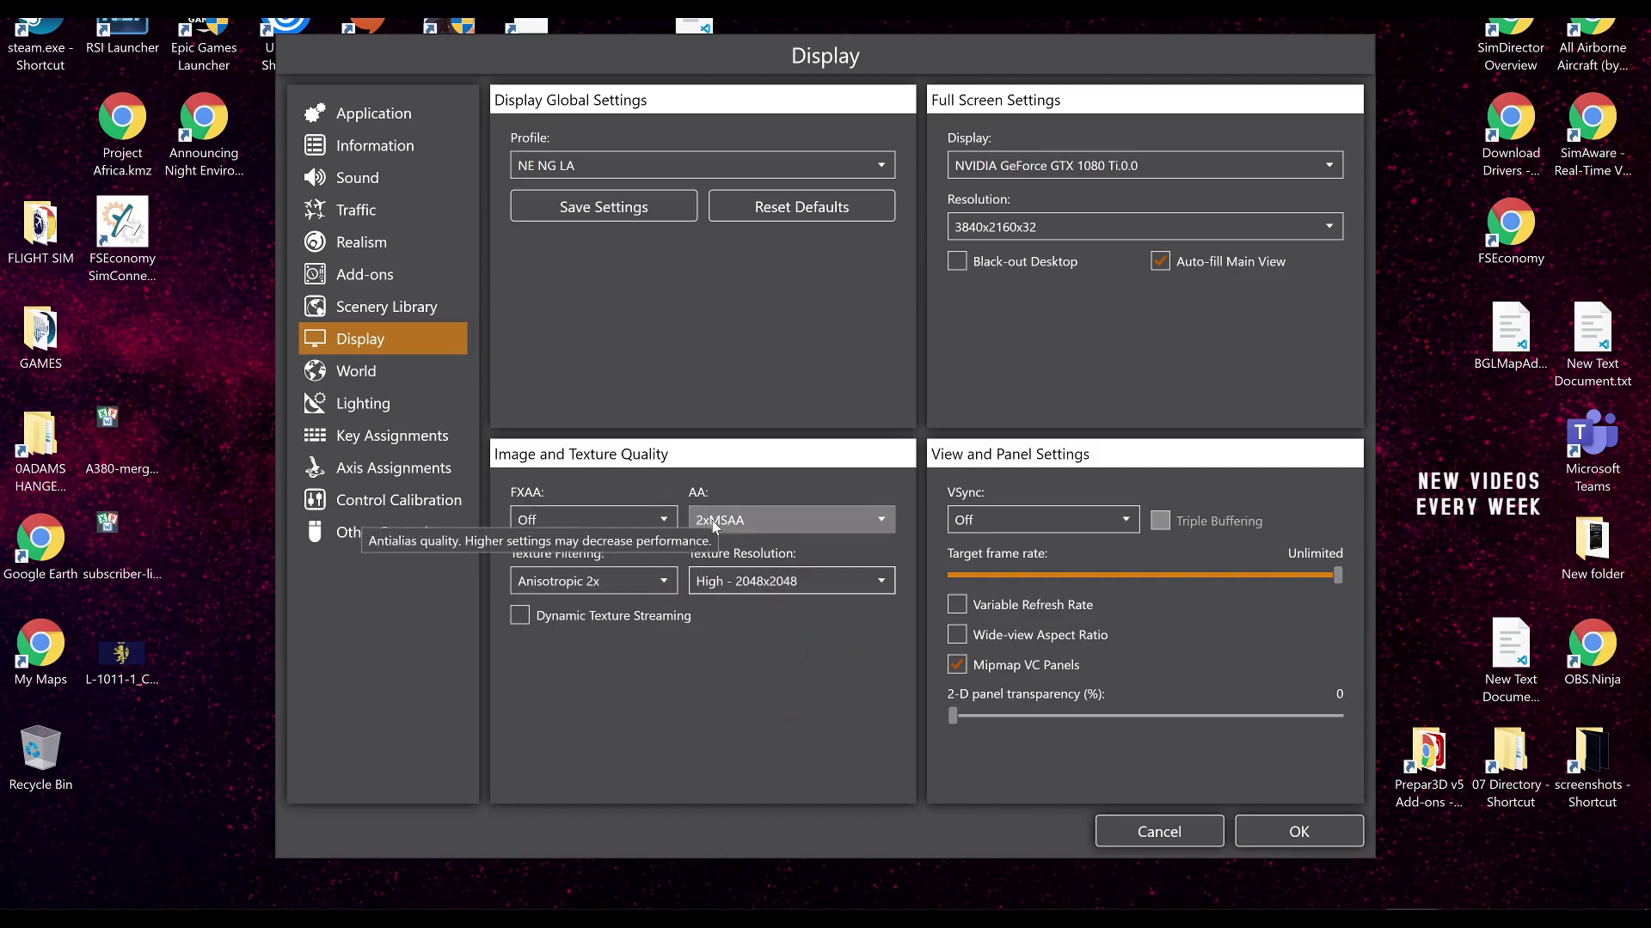
Try Anisotropic 16x texture filtering, then revert to Anisotropic 2x.
click(664, 584)
click(627, 705)
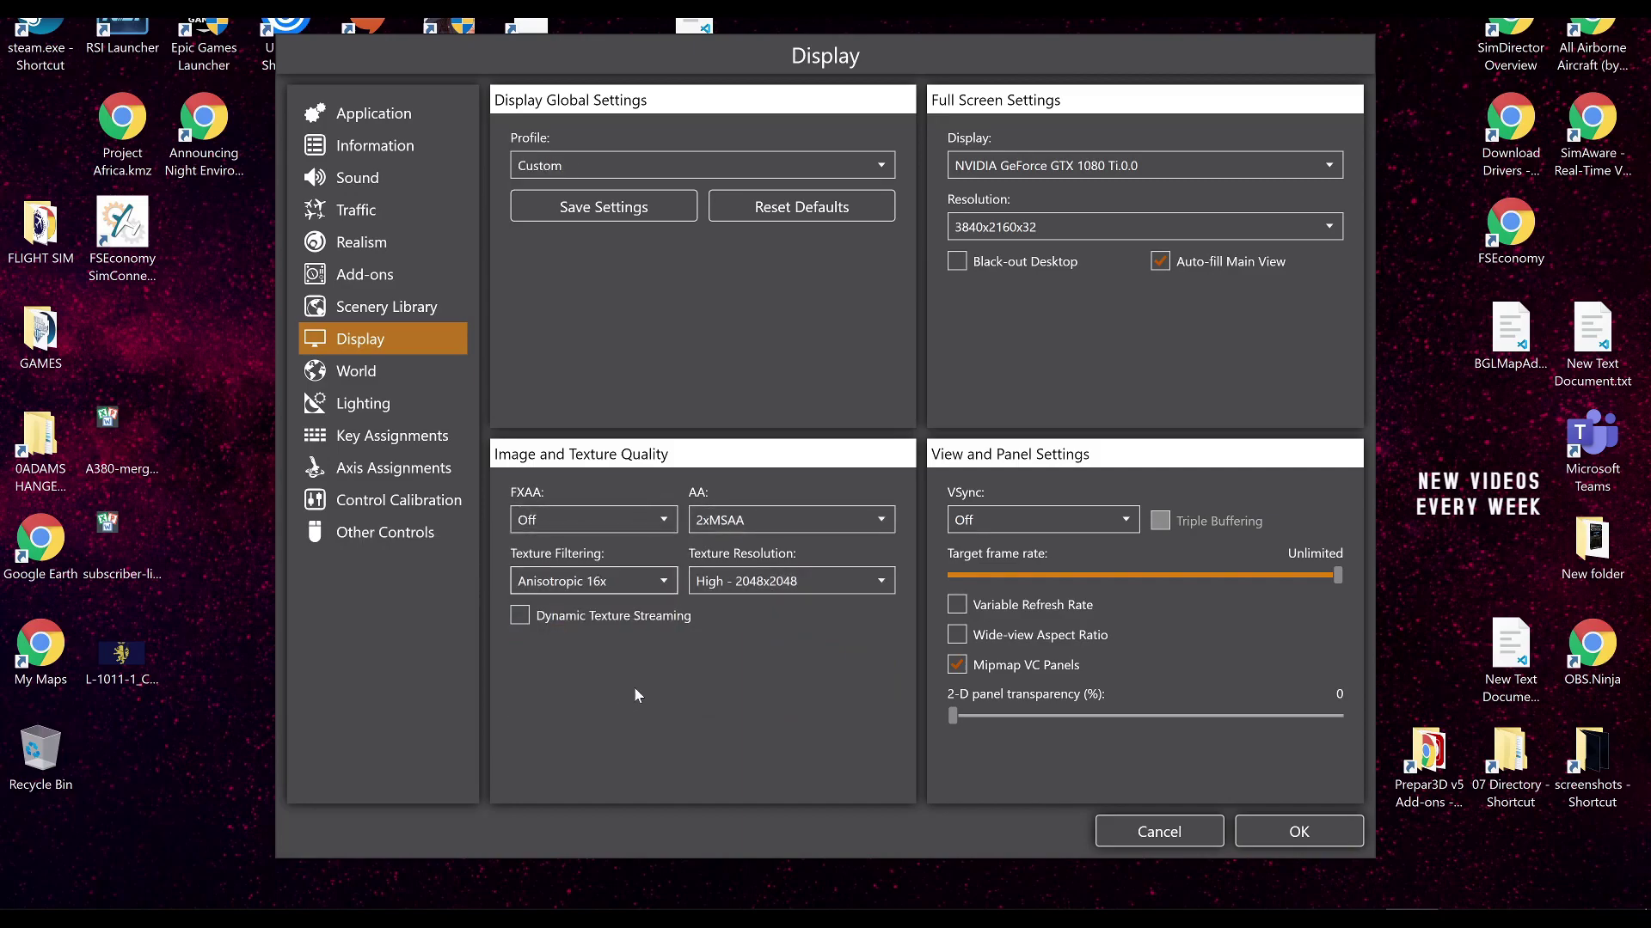
click(665, 581)
click(642, 633)
Return full-screen resolution to 2560x1440x32 and try Ultra - 4096x4096 texture resolution.
click(1003, 226)
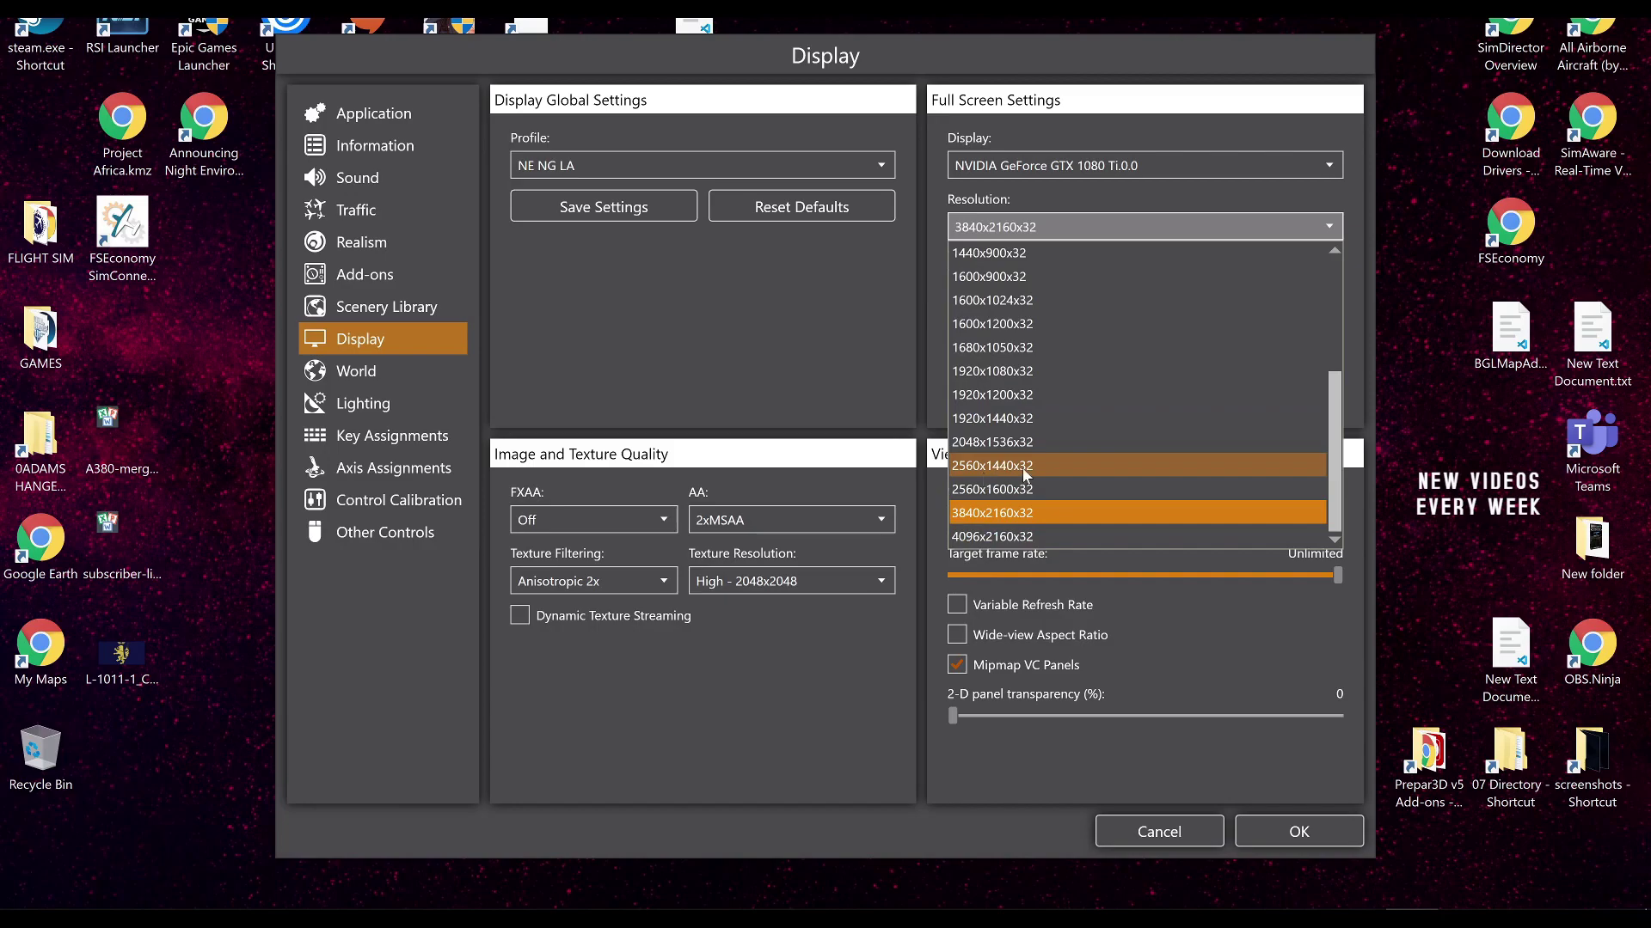
click(1006, 465)
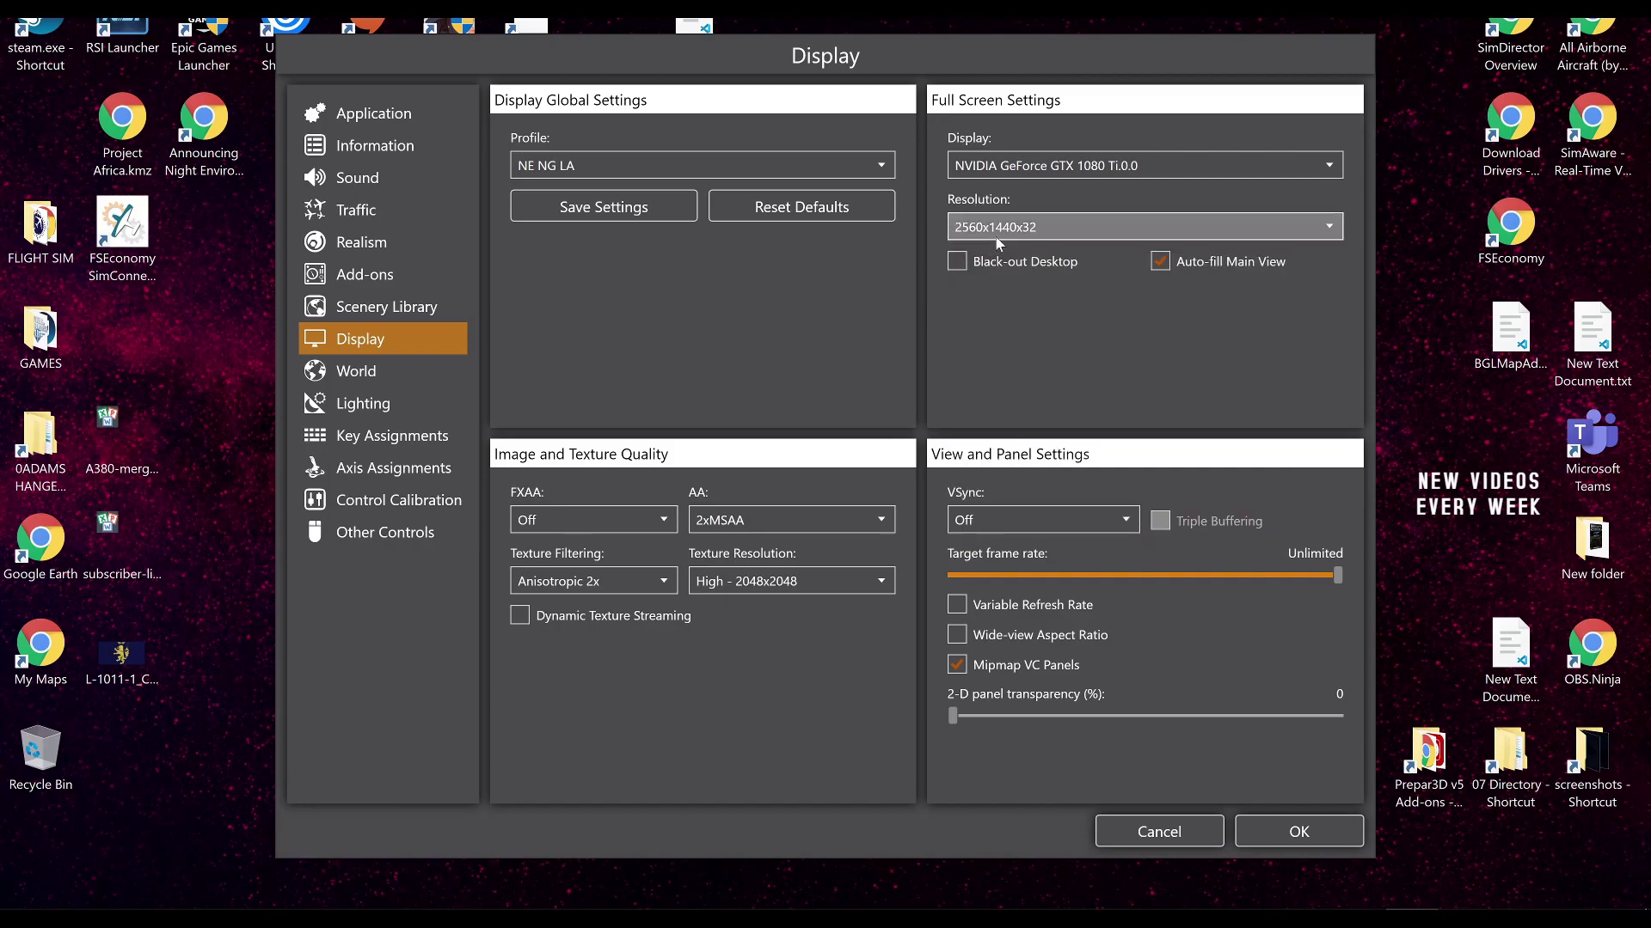
click(832, 581)
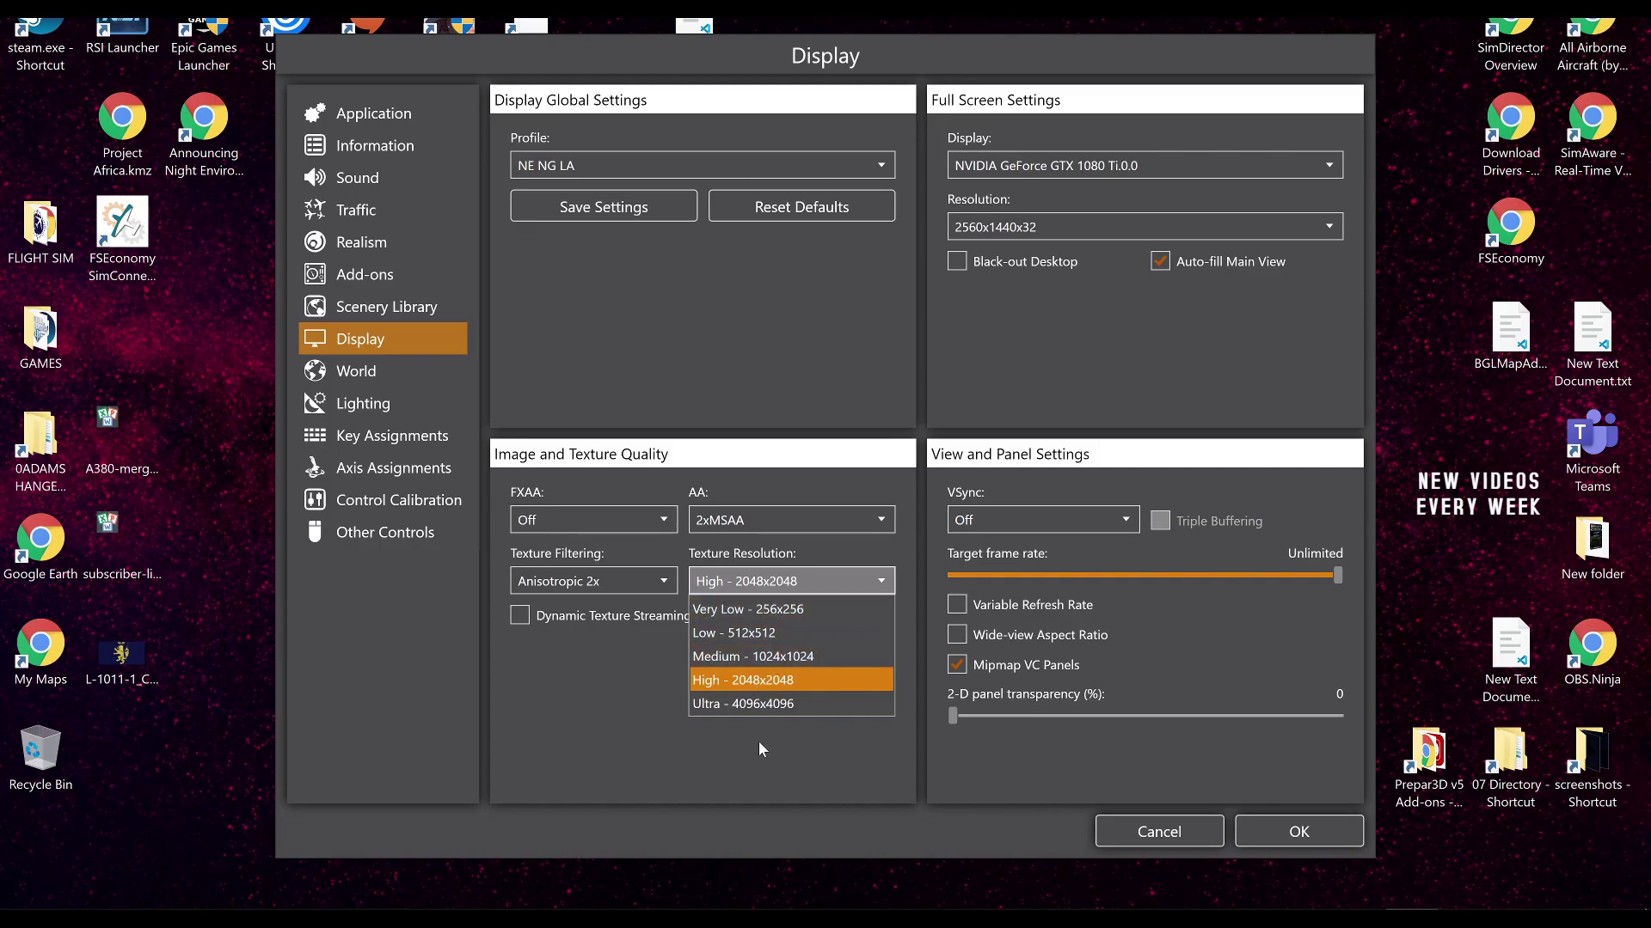
click(763, 704)
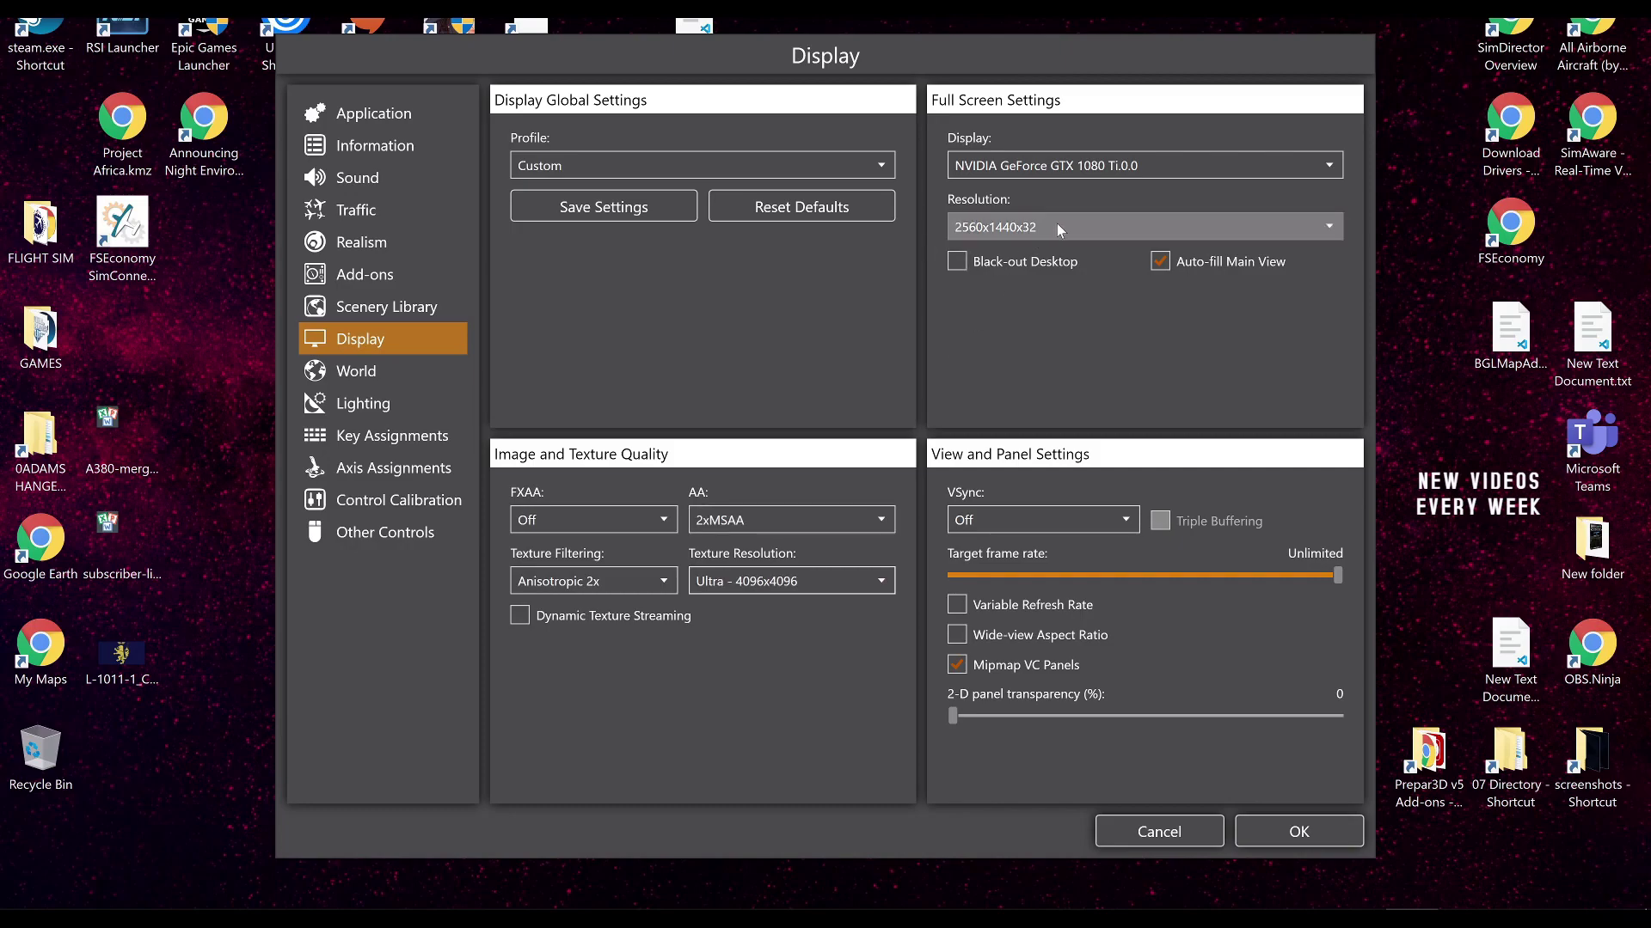
Settle texture resolution on High after briefly choosing Medium.
click(831, 578)
click(755, 661)
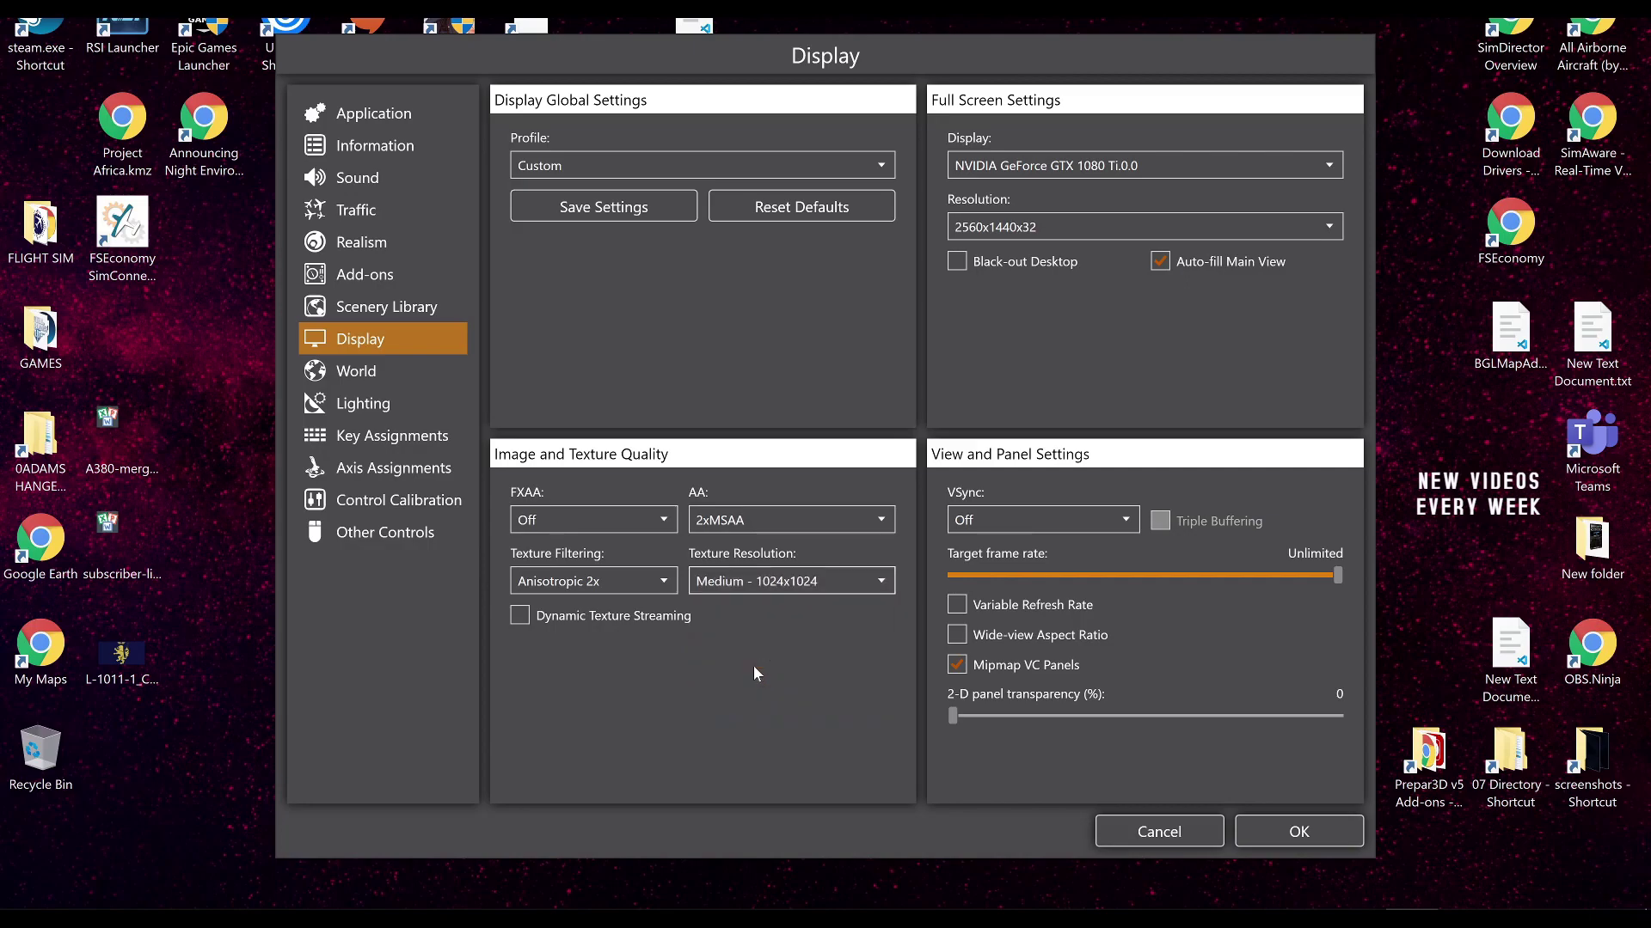
click(777, 586)
click(762, 680)
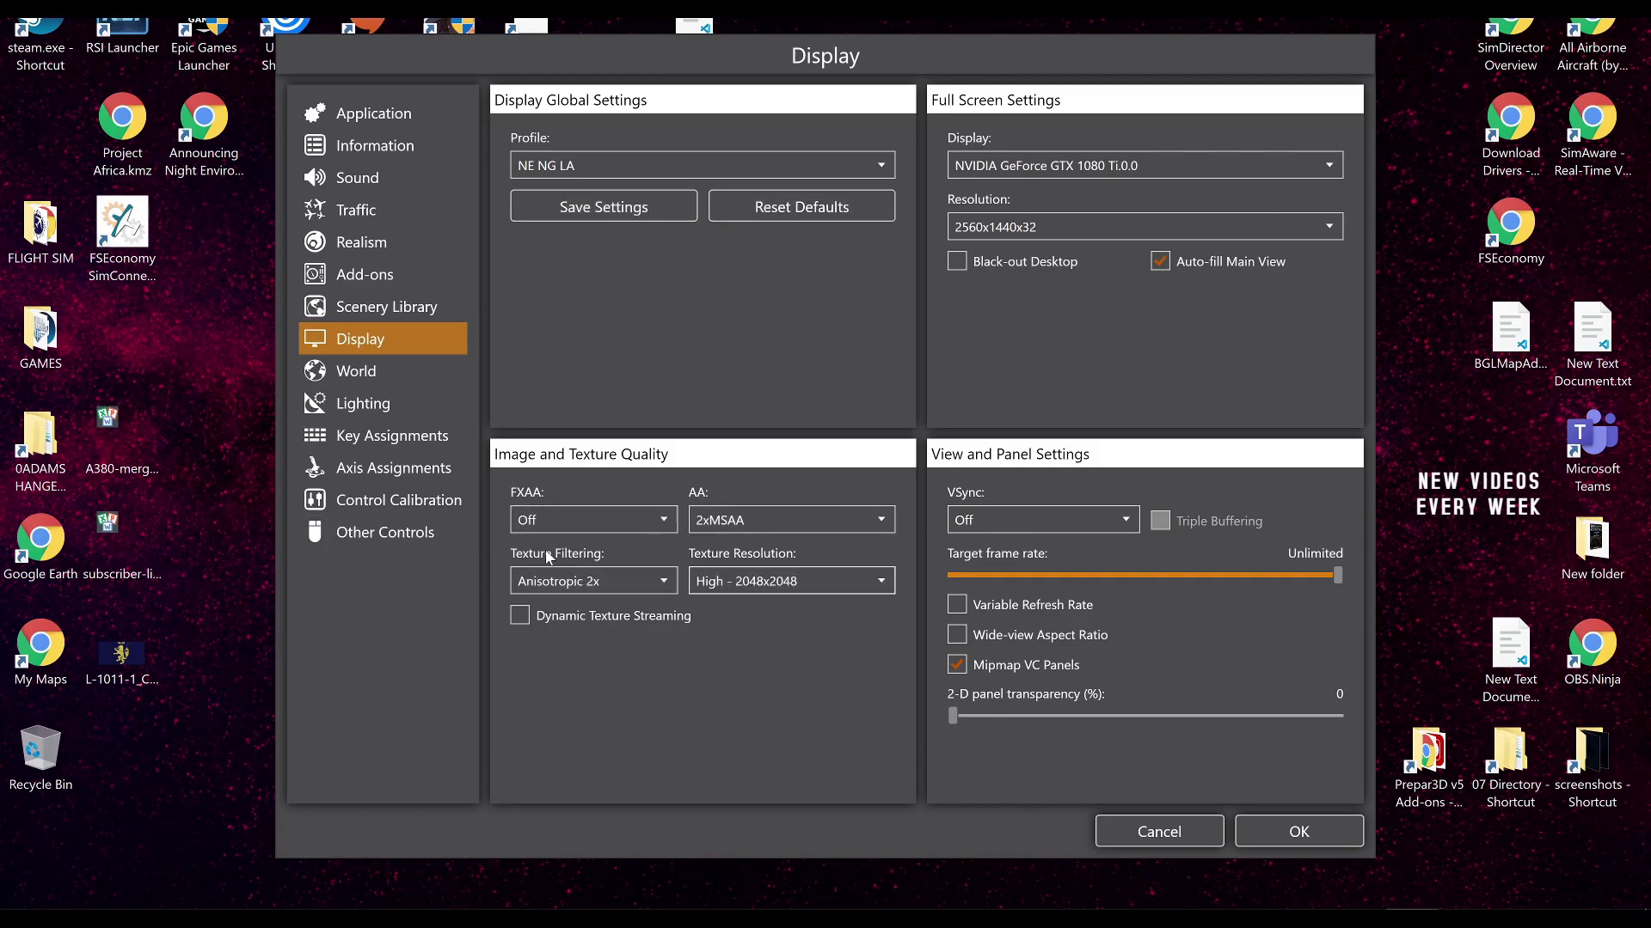
click(430, 374)
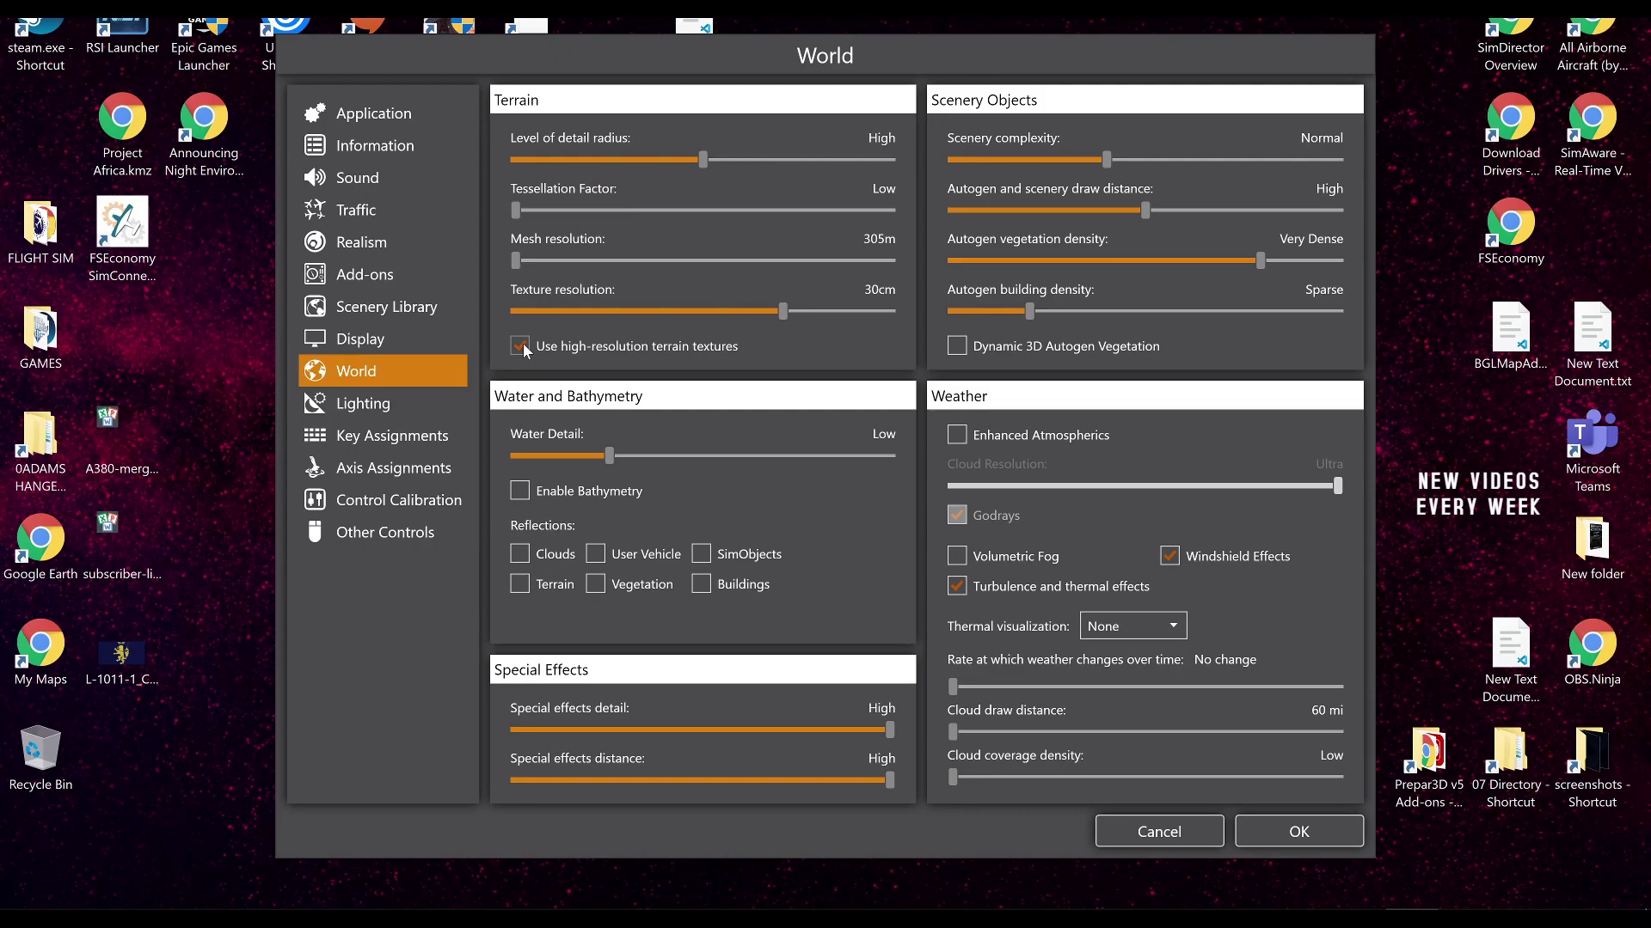
click(522, 343)
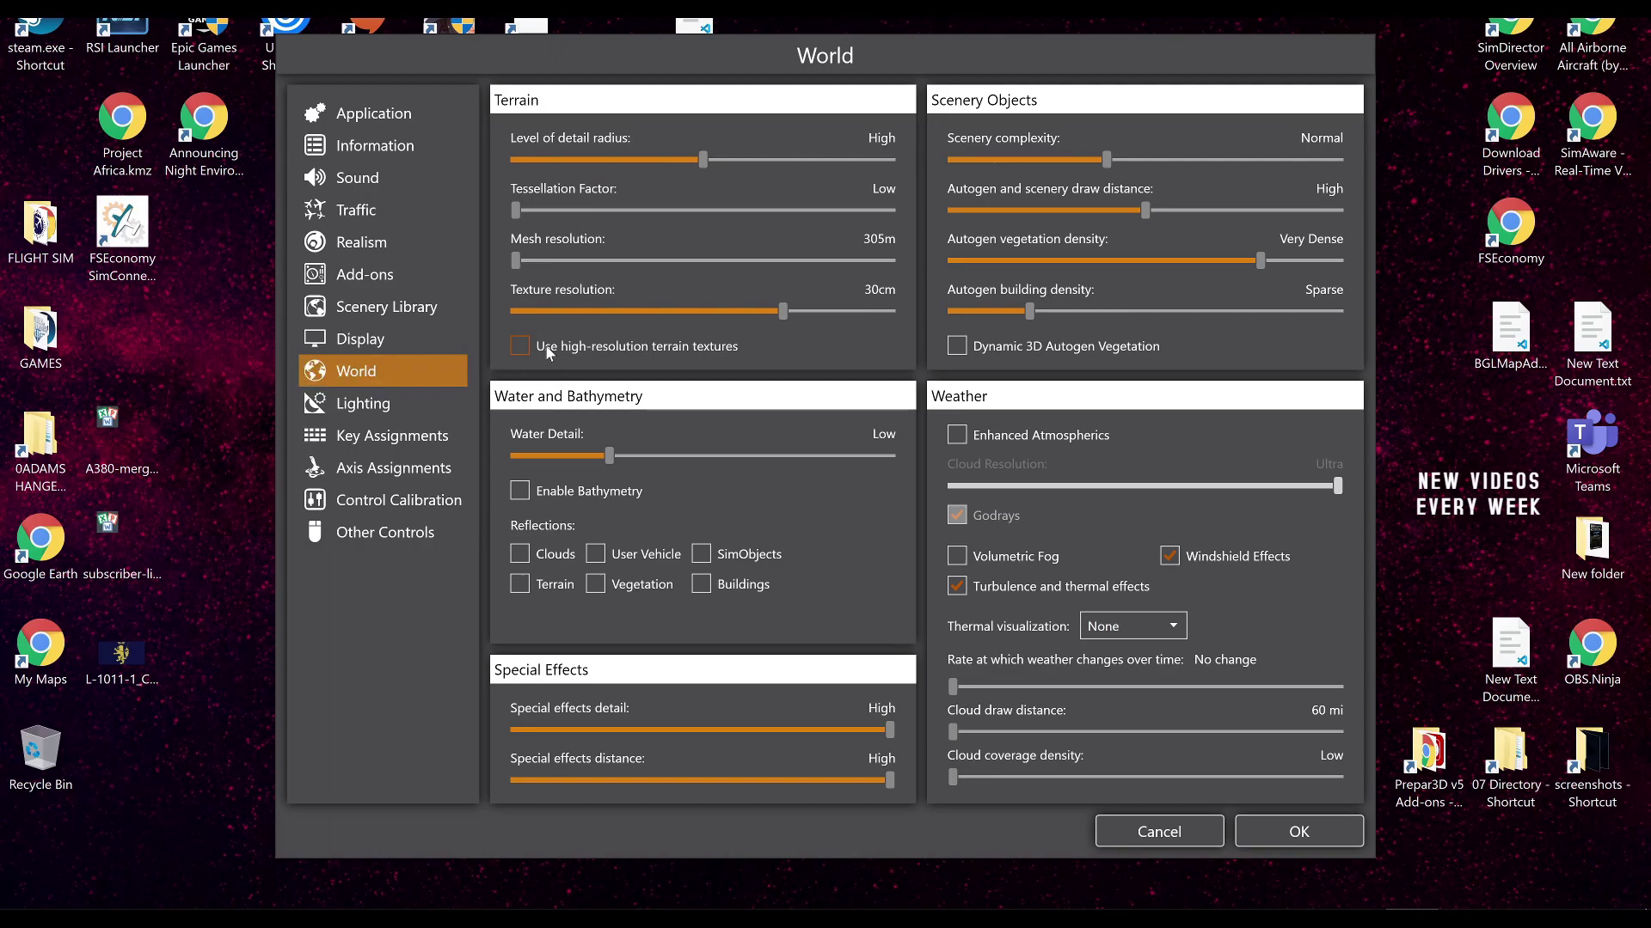
click(549, 351)
click(812, 159)
click(724, 160)
click(891, 313)
drag(891, 314, 839, 316)
drag(898, 310, 792, 345)
mouse_move(1061, 587)
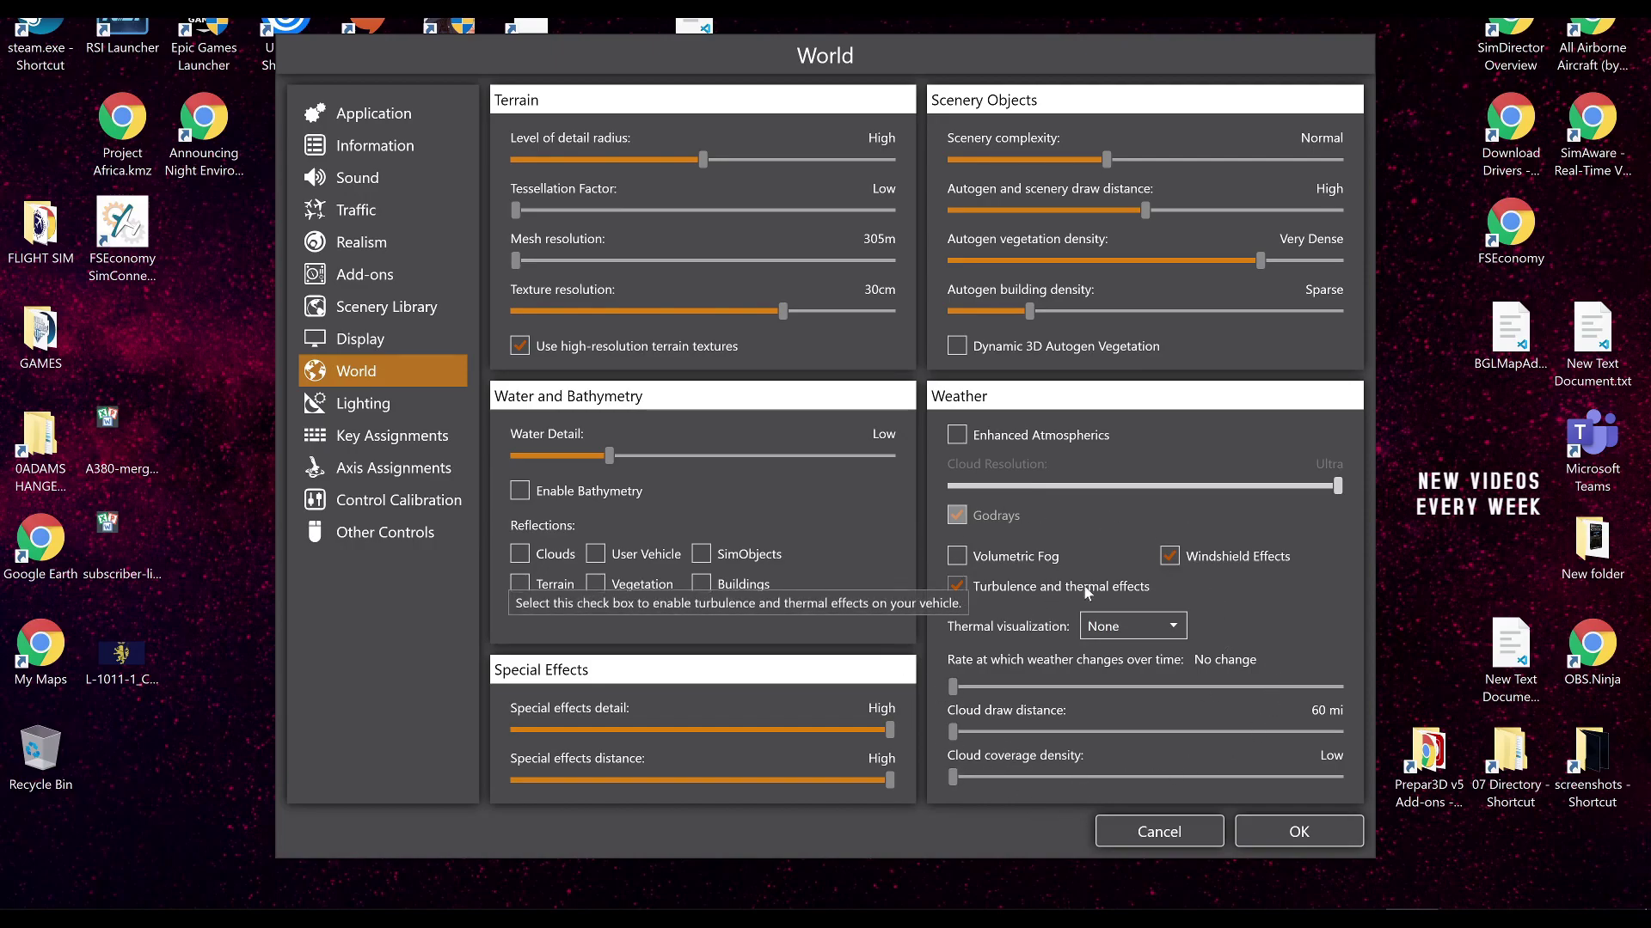
Untick turbulence and thermal effects, and return scenery complexity to Normal after trying Dense.
click(1028, 594)
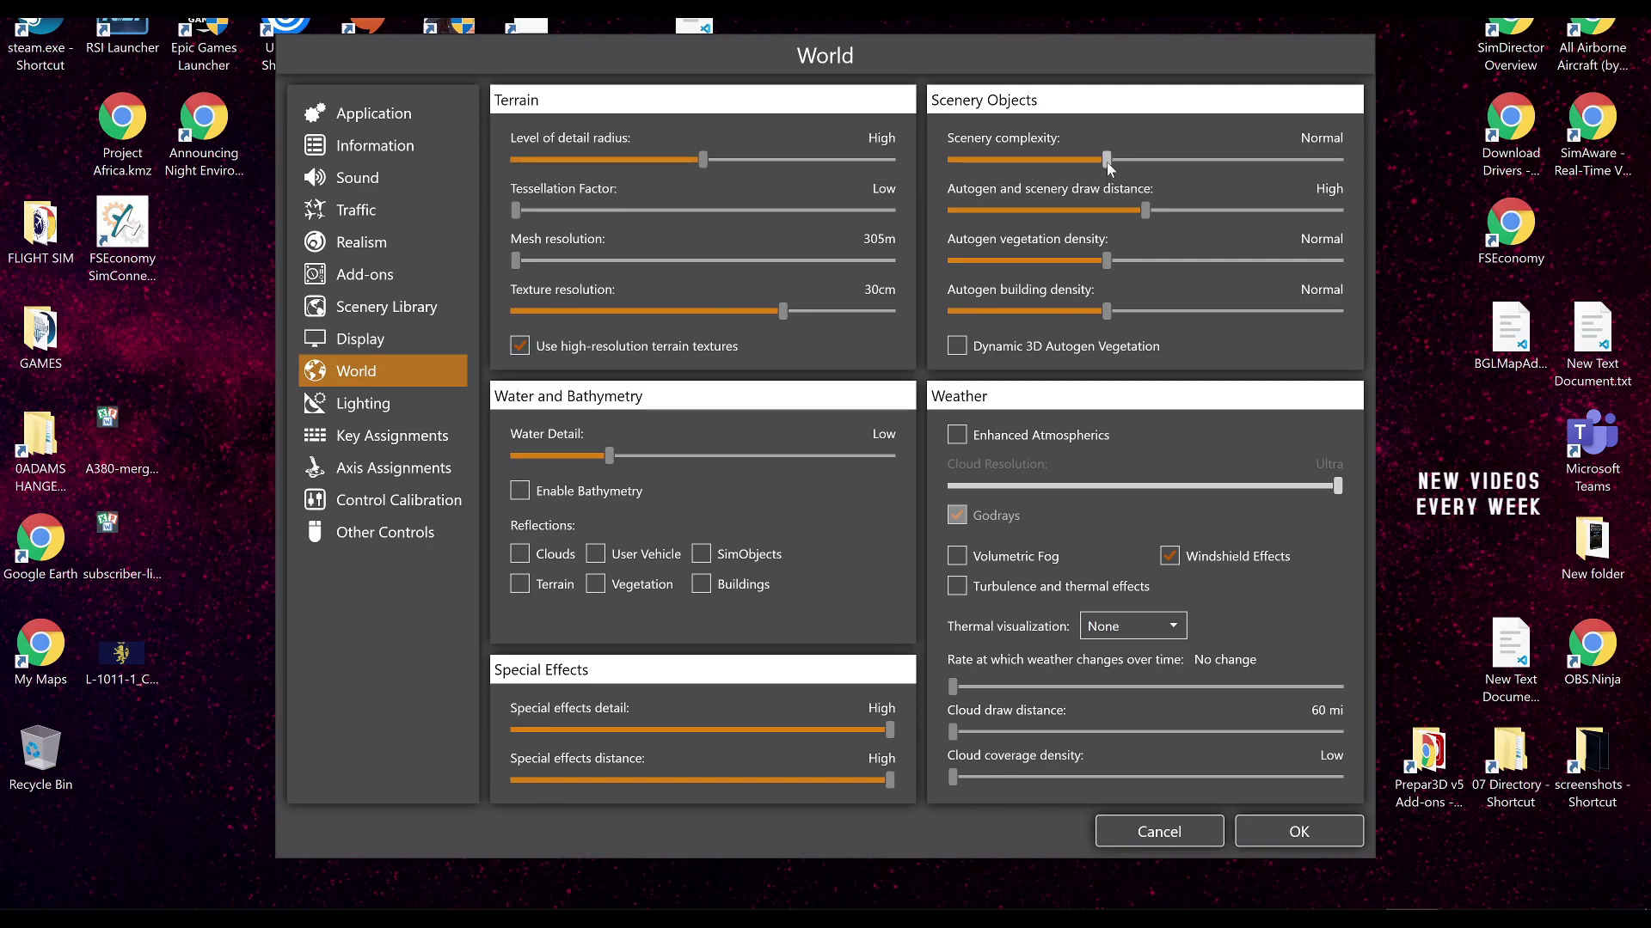
drag(1106, 162, 1184, 163)
drag(1184, 161, 1176, 163)
click(1139, 160)
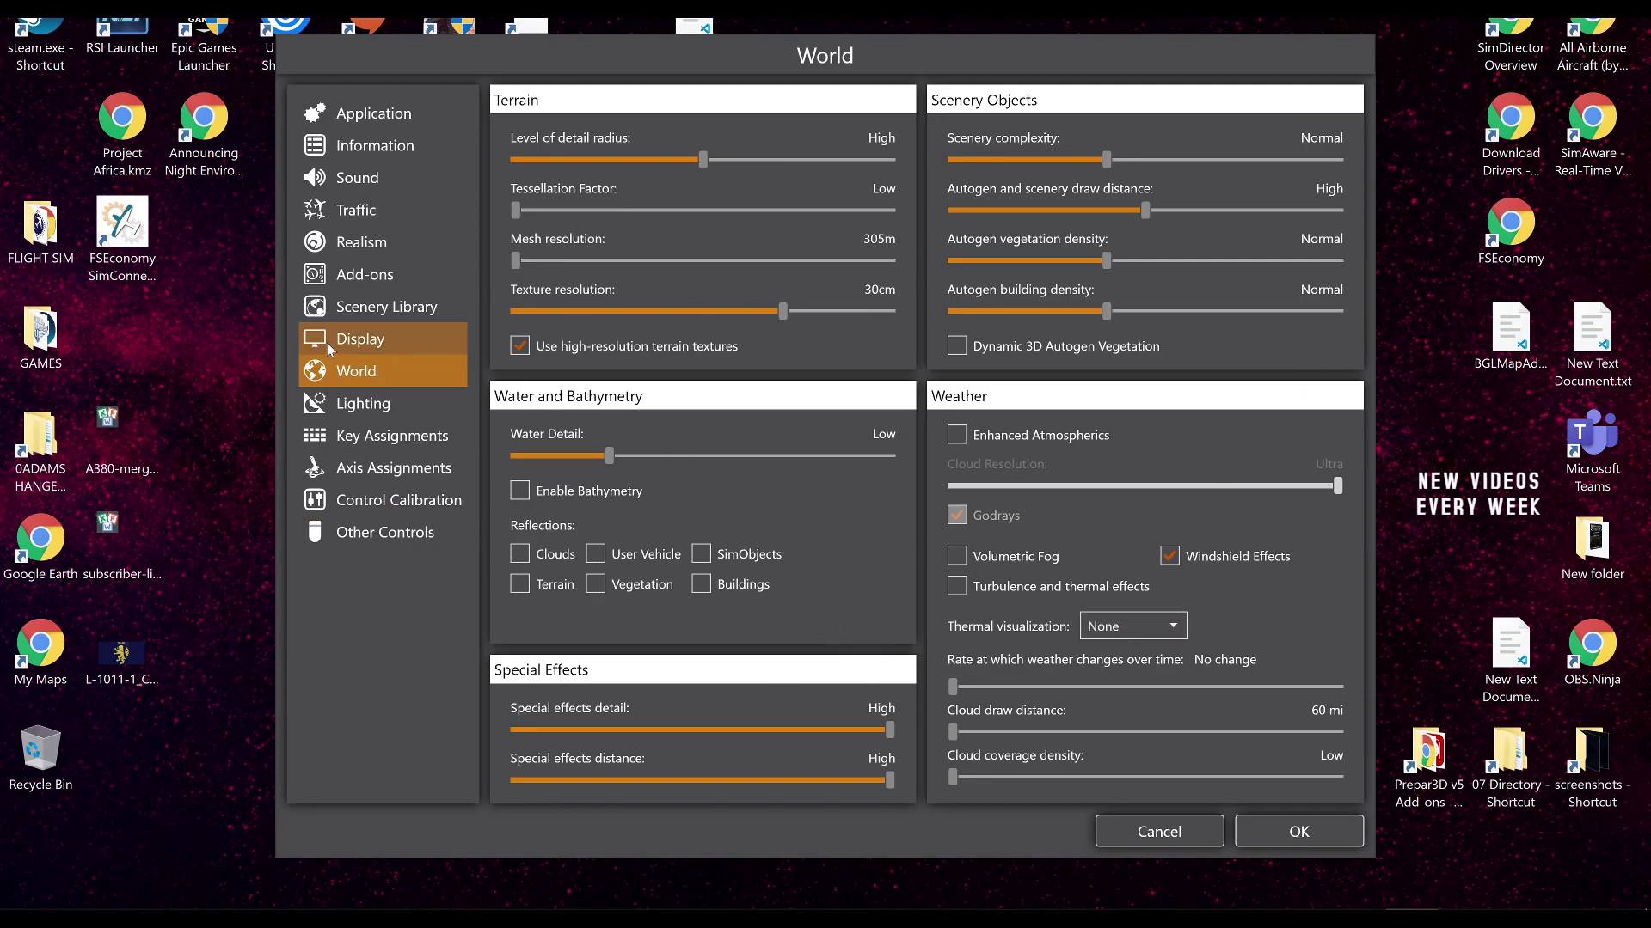
Bring up the Lighting and Shadows settings page.
click(353, 406)
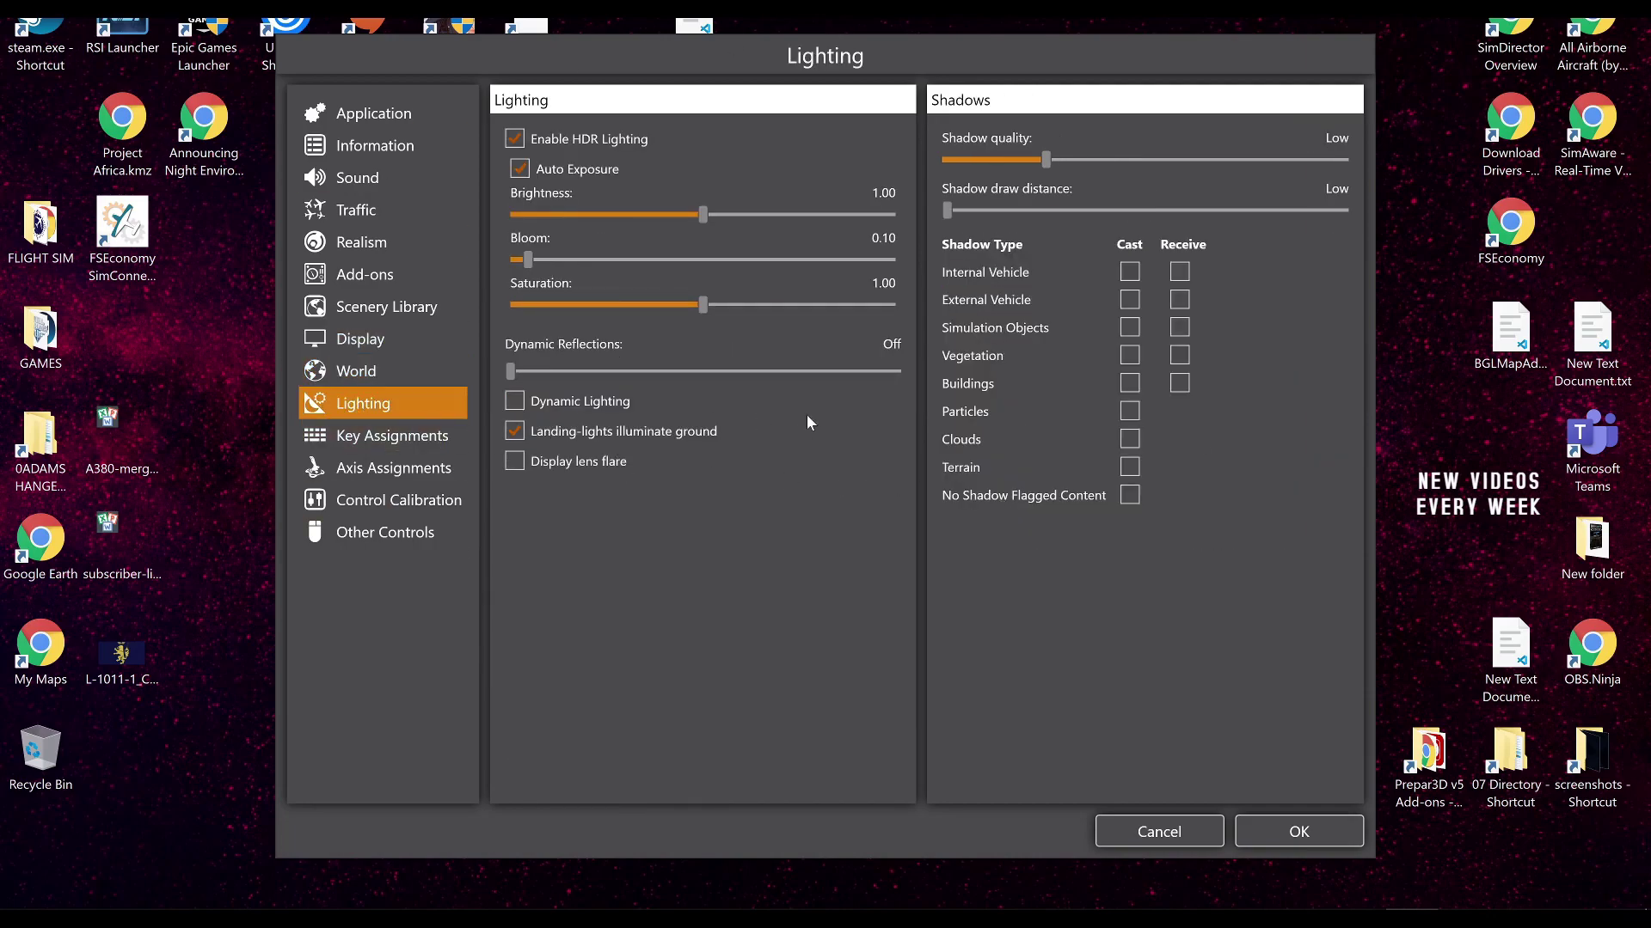